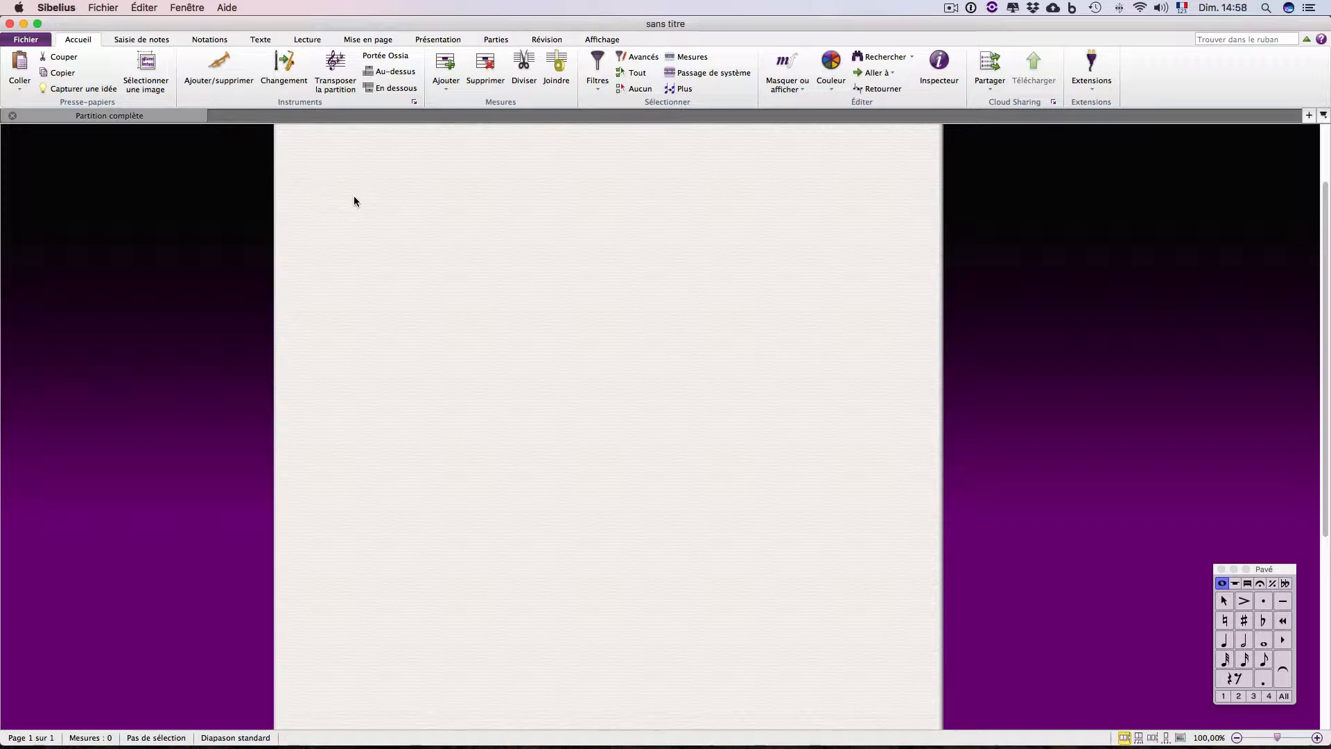
Open the dialog for adding or removing instruments in the empty score.
scroll(568, 270, down, 3)
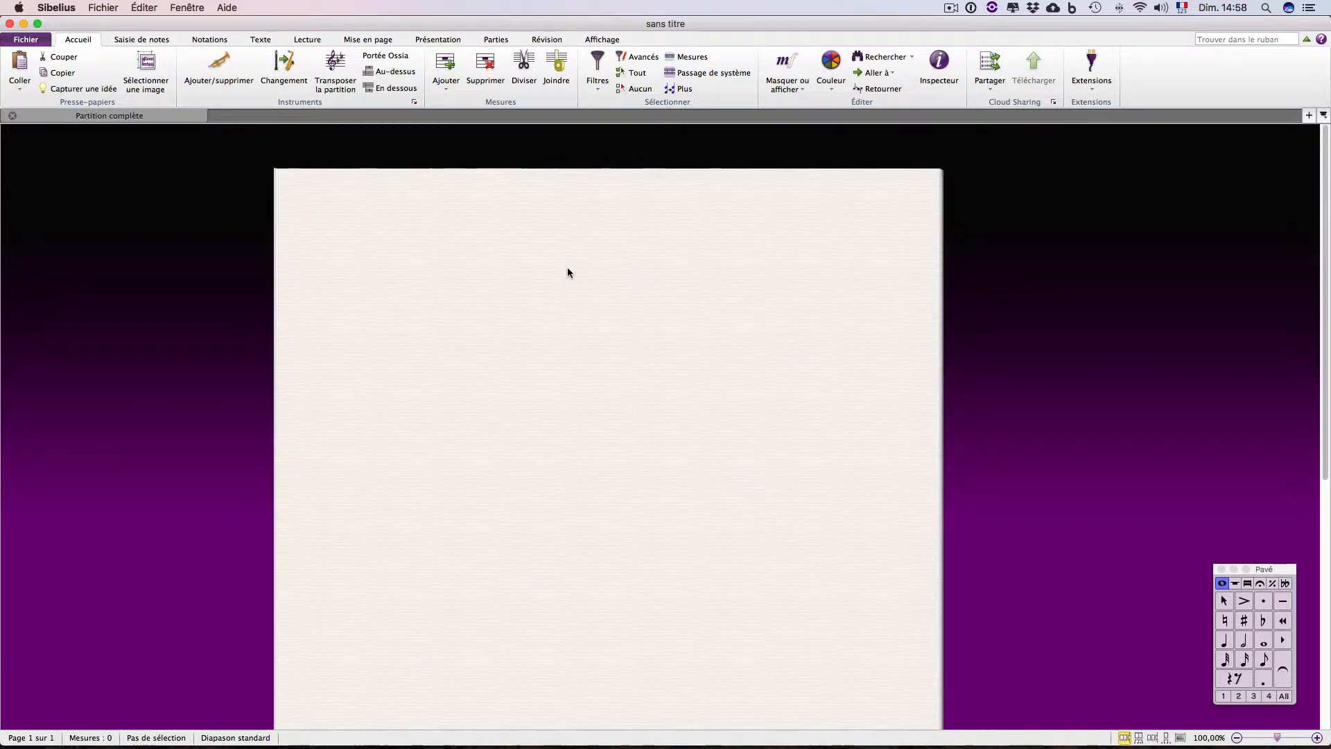
scroll(567, 272, up, 5)
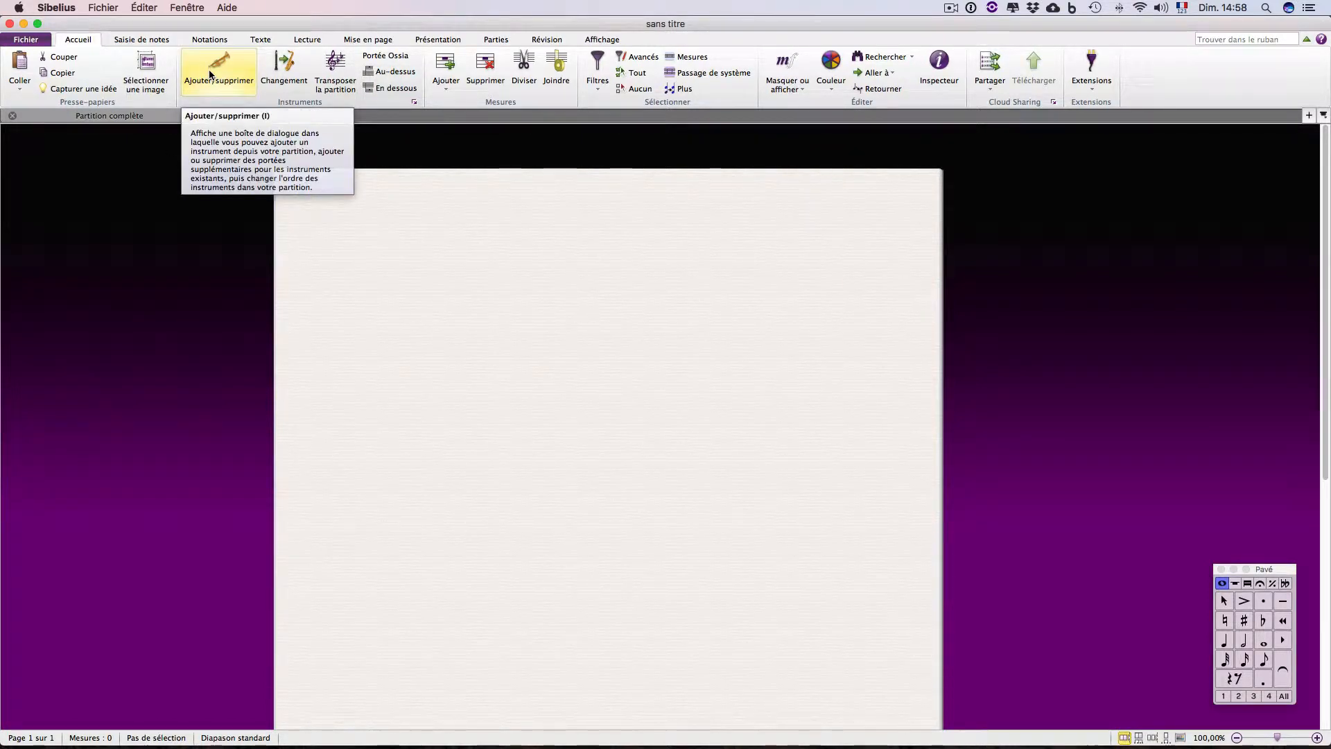
key(i)
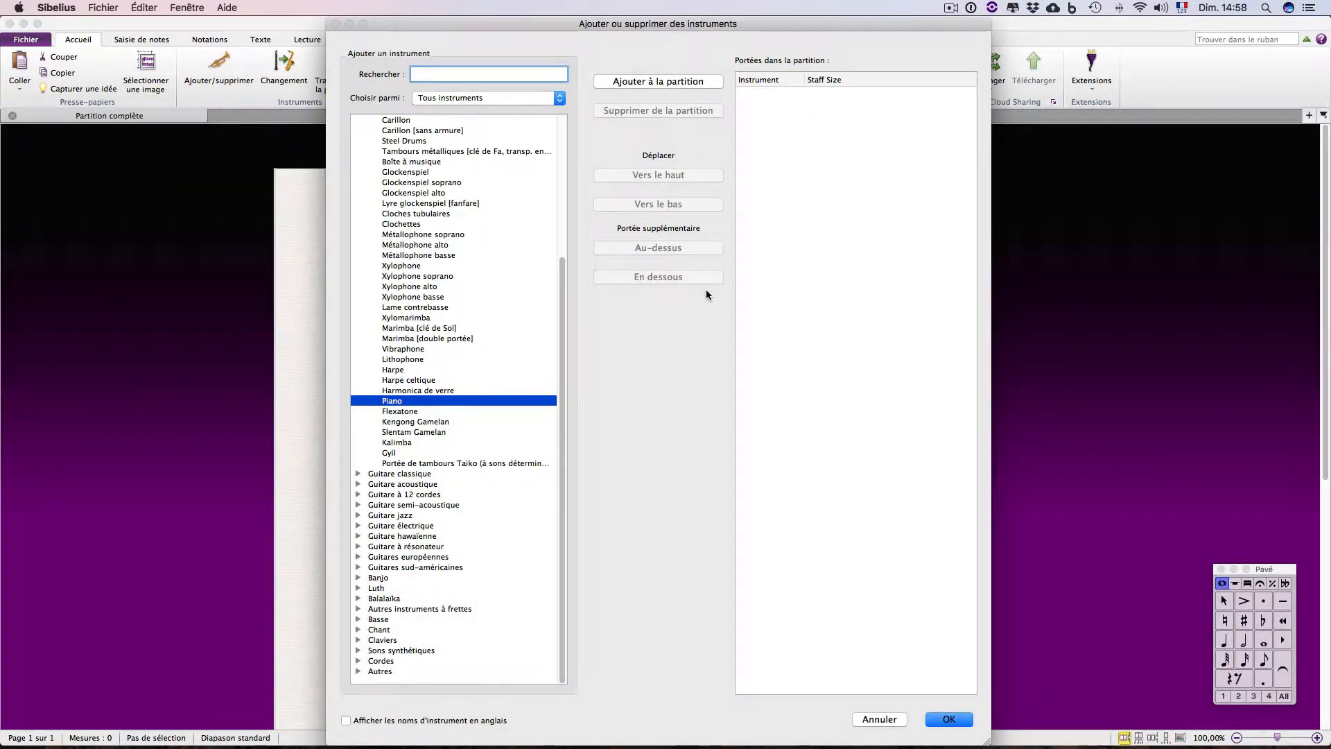
Look through the full list of instrument families and collapse the Percussion tonale family.
drag(561, 340, 570, 149)
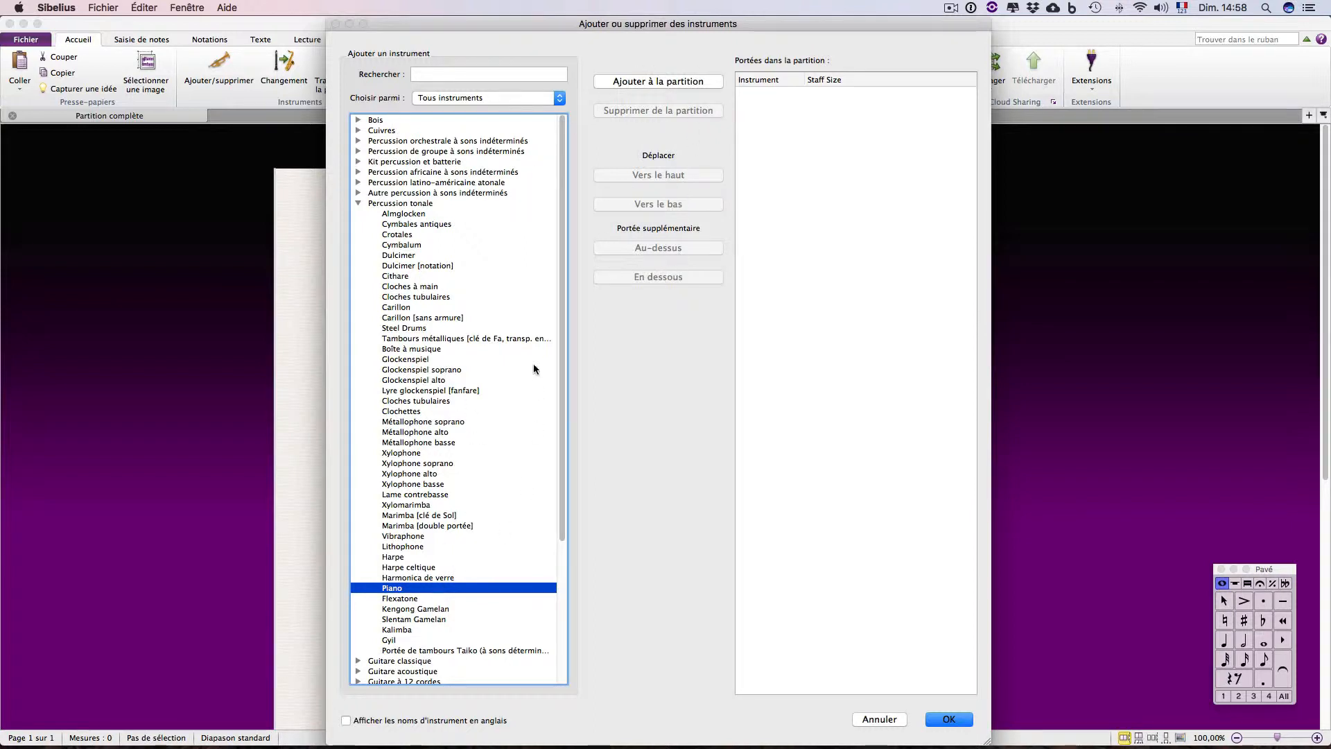
drag(559, 335, 555, 534)
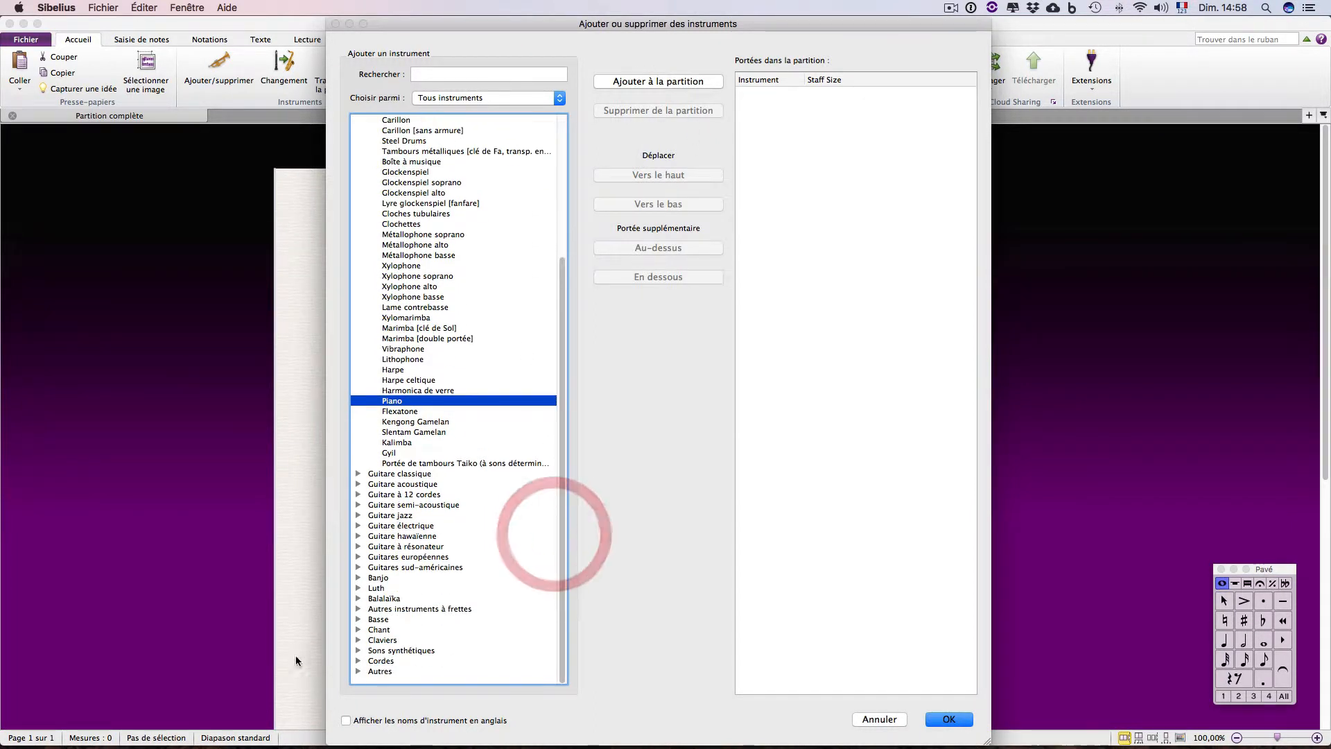
drag(560, 352, 581, 125)
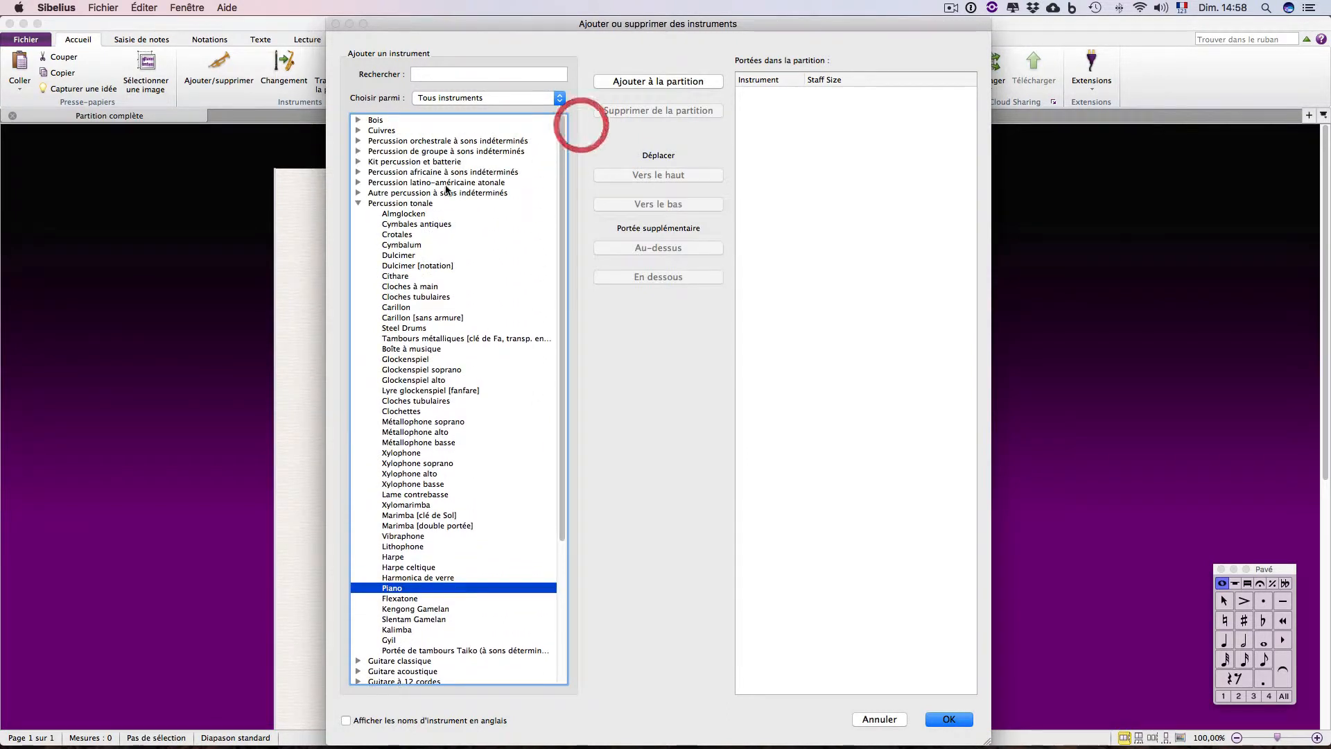
click(358, 203)
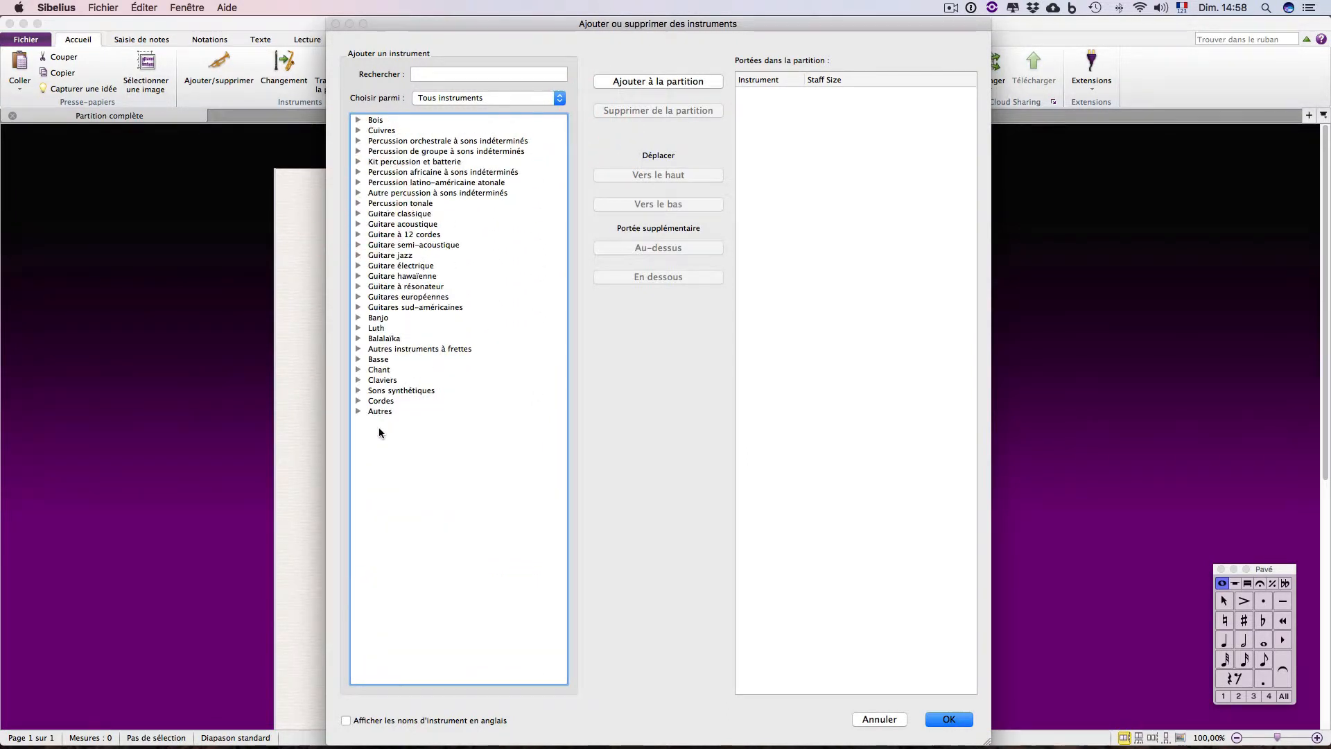
Compare the lists for Instruments courants, d'orchestre, Orff, rock et pop, du monde and Tous instruments, and try the English instrument names option.
click(454, 99)
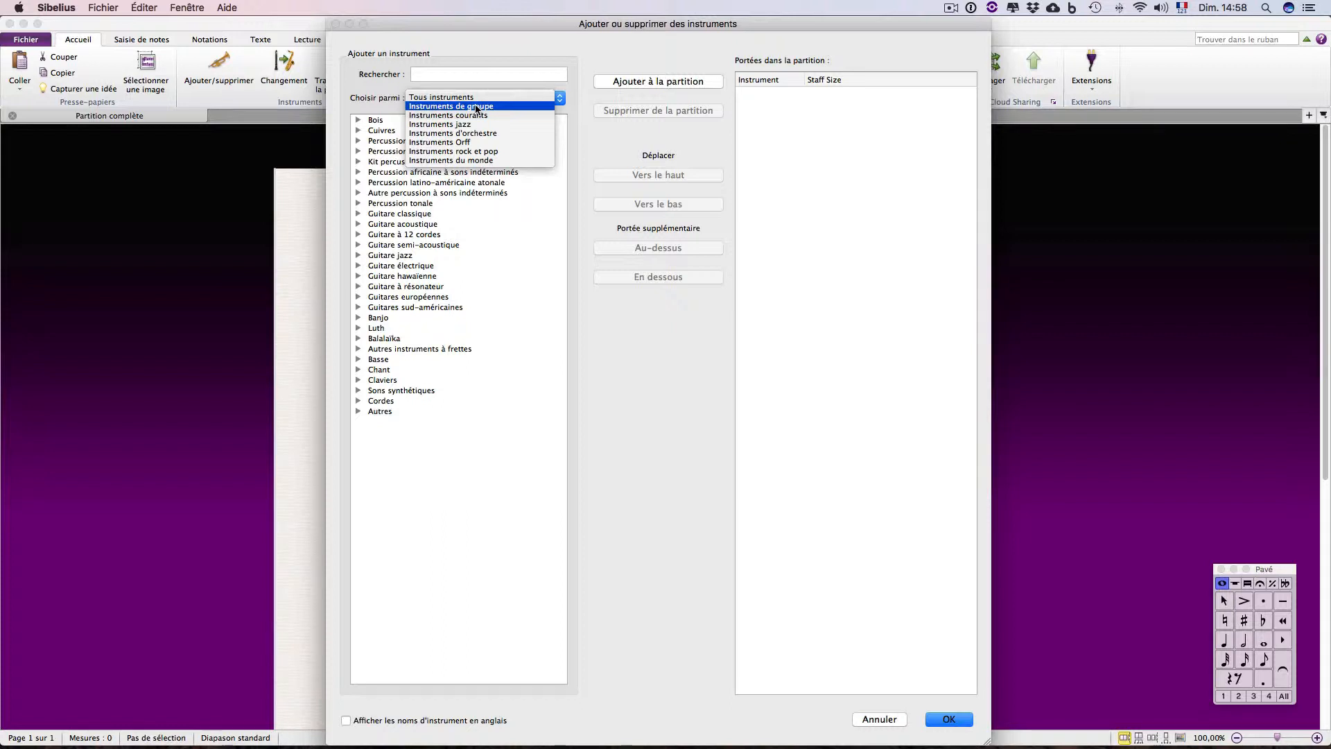
click(462, 117)
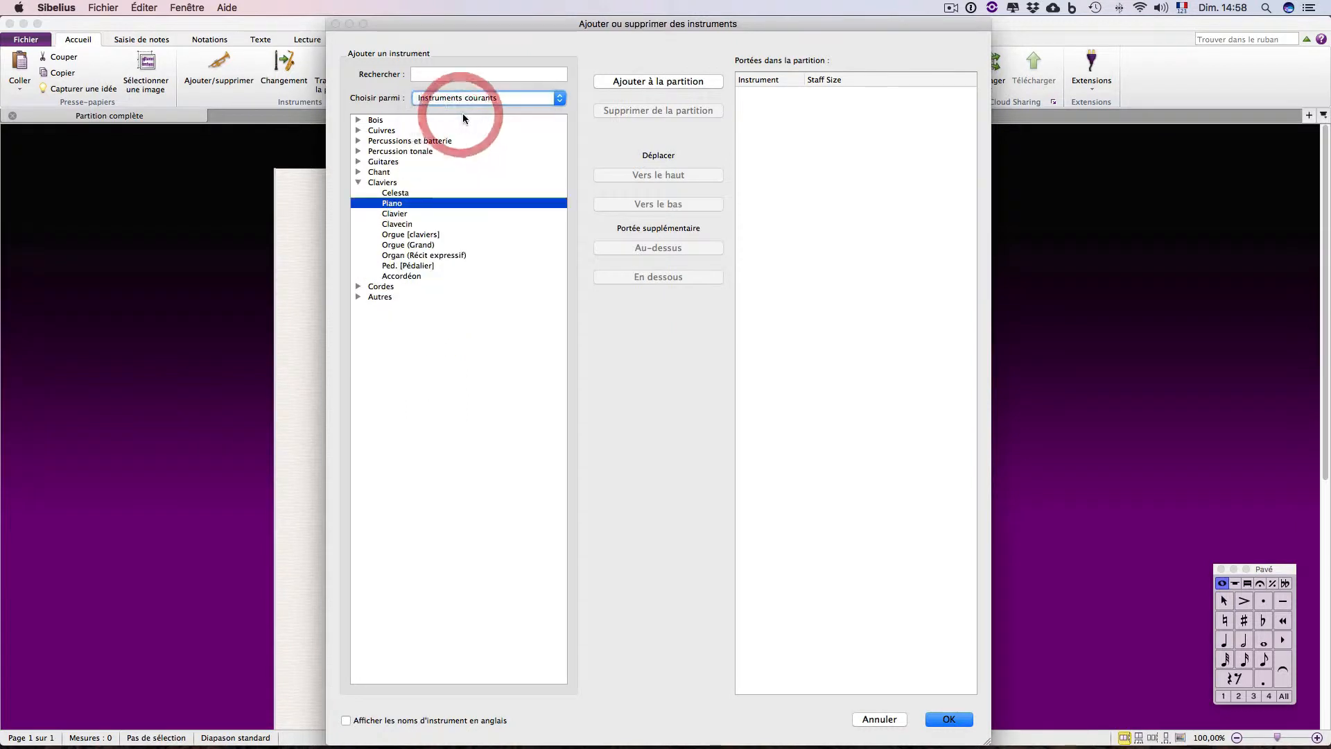
click(358, 183)
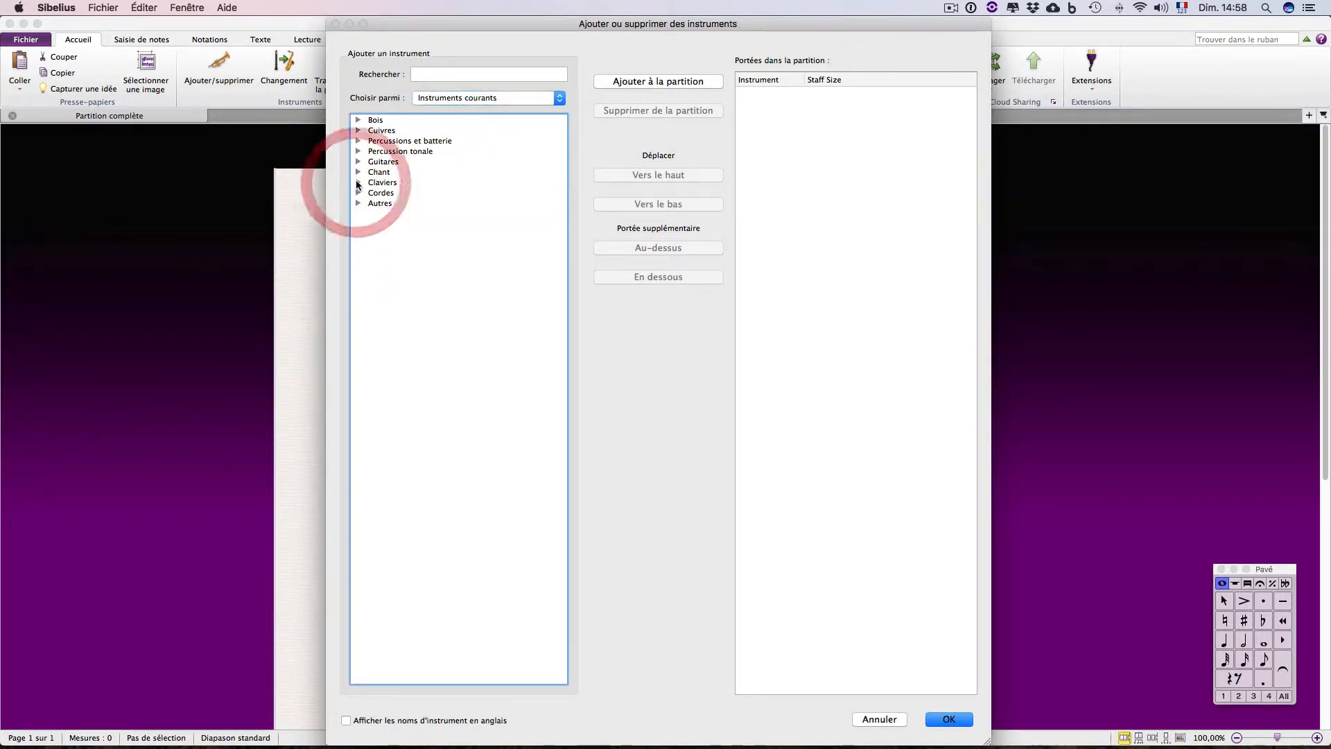
click(436, 99)
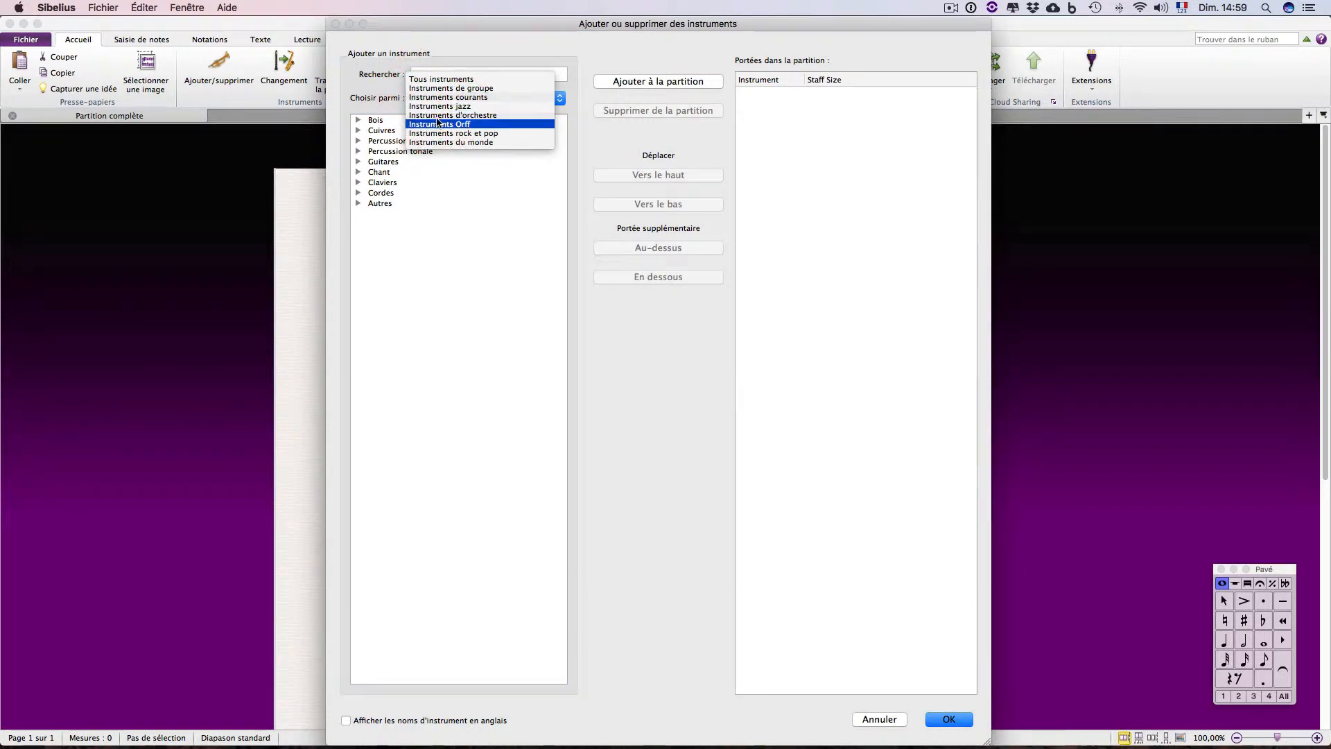
click(489, 116)
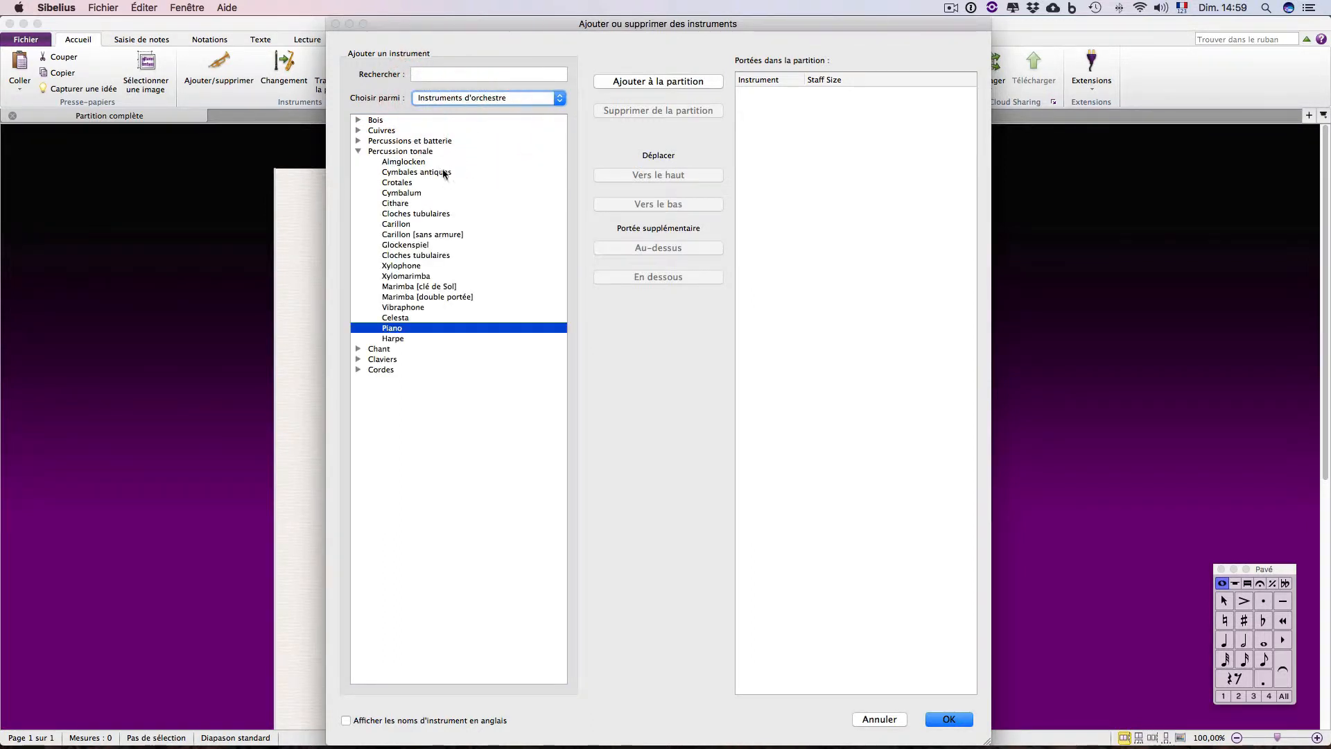
click(462, 99)
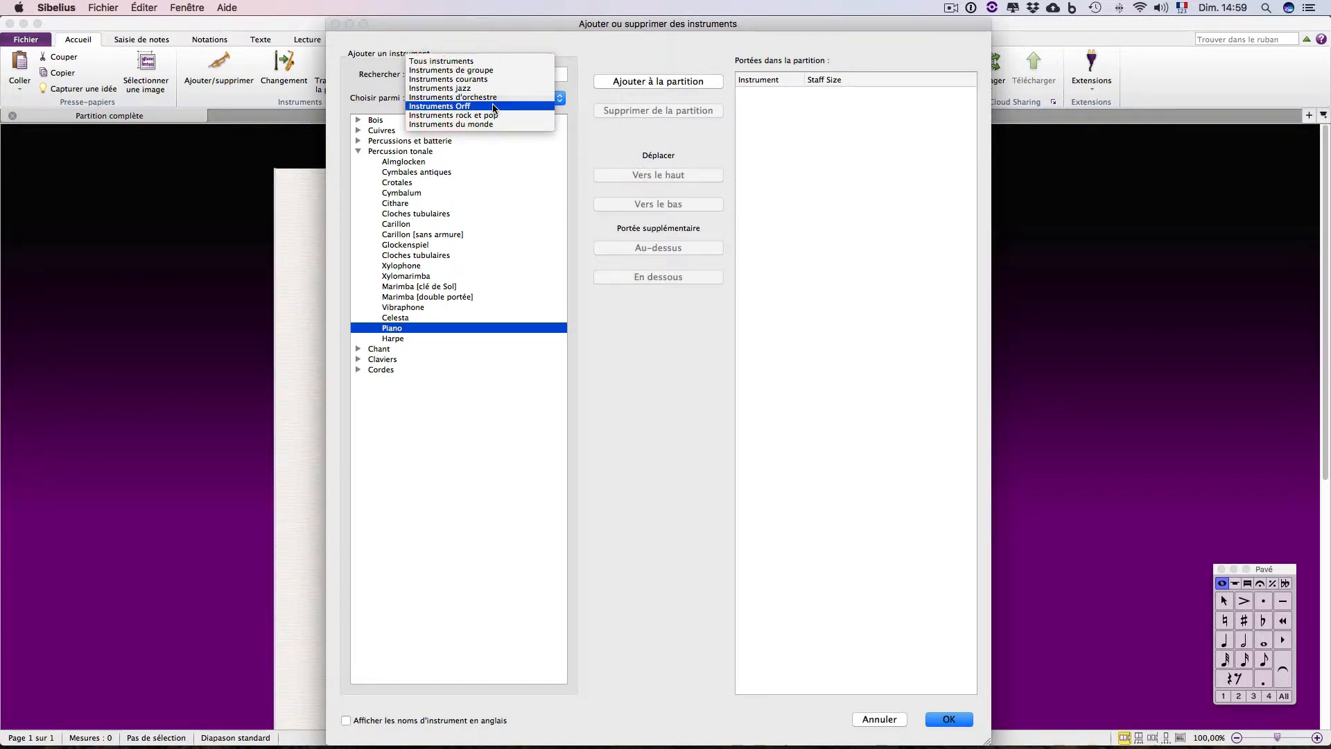
click(495, 107)
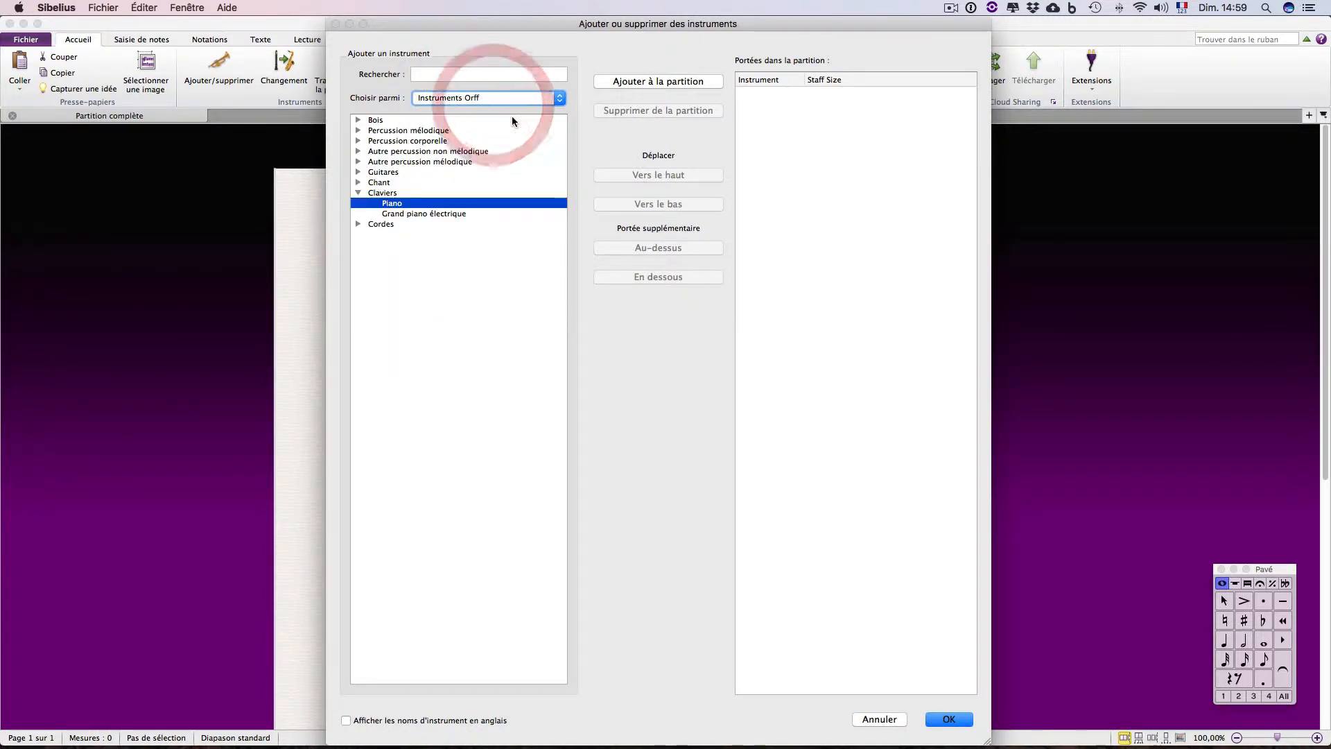
click(429, 98)
click(438, 107)
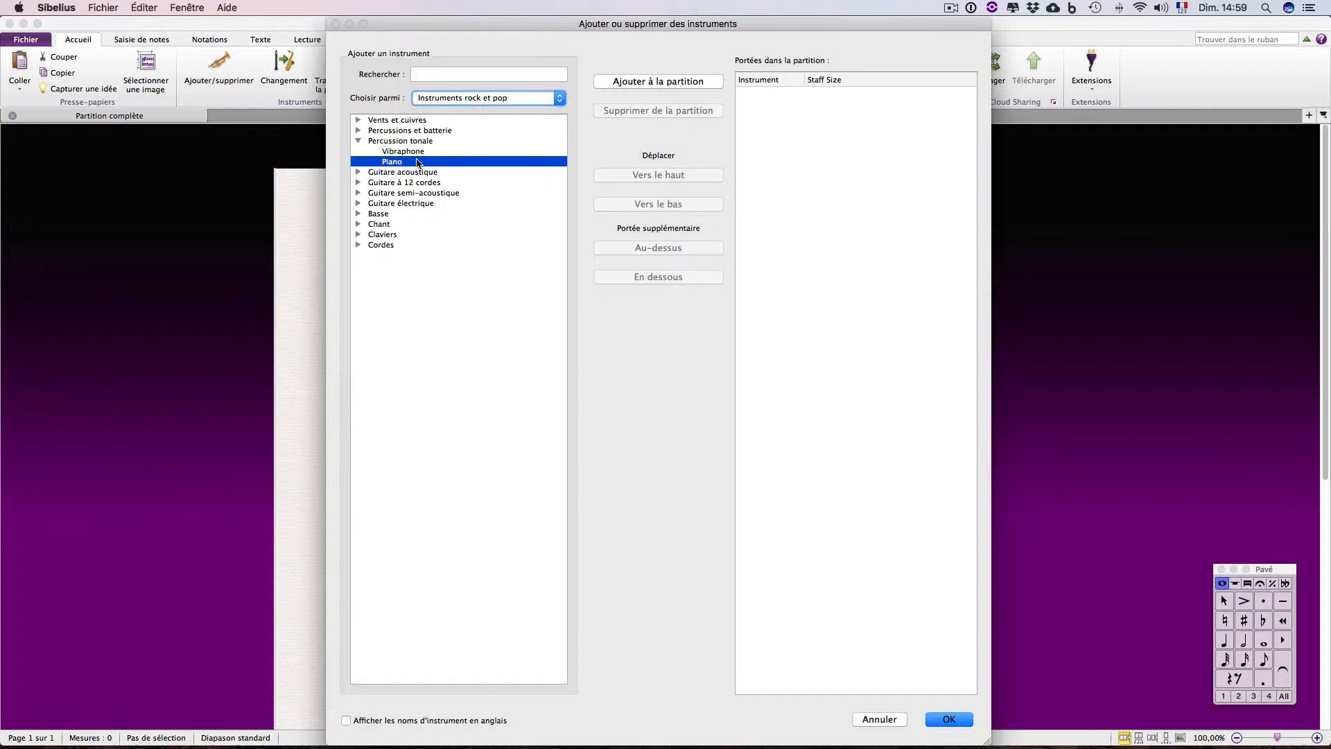
click(458, 99)
click(464, 107)
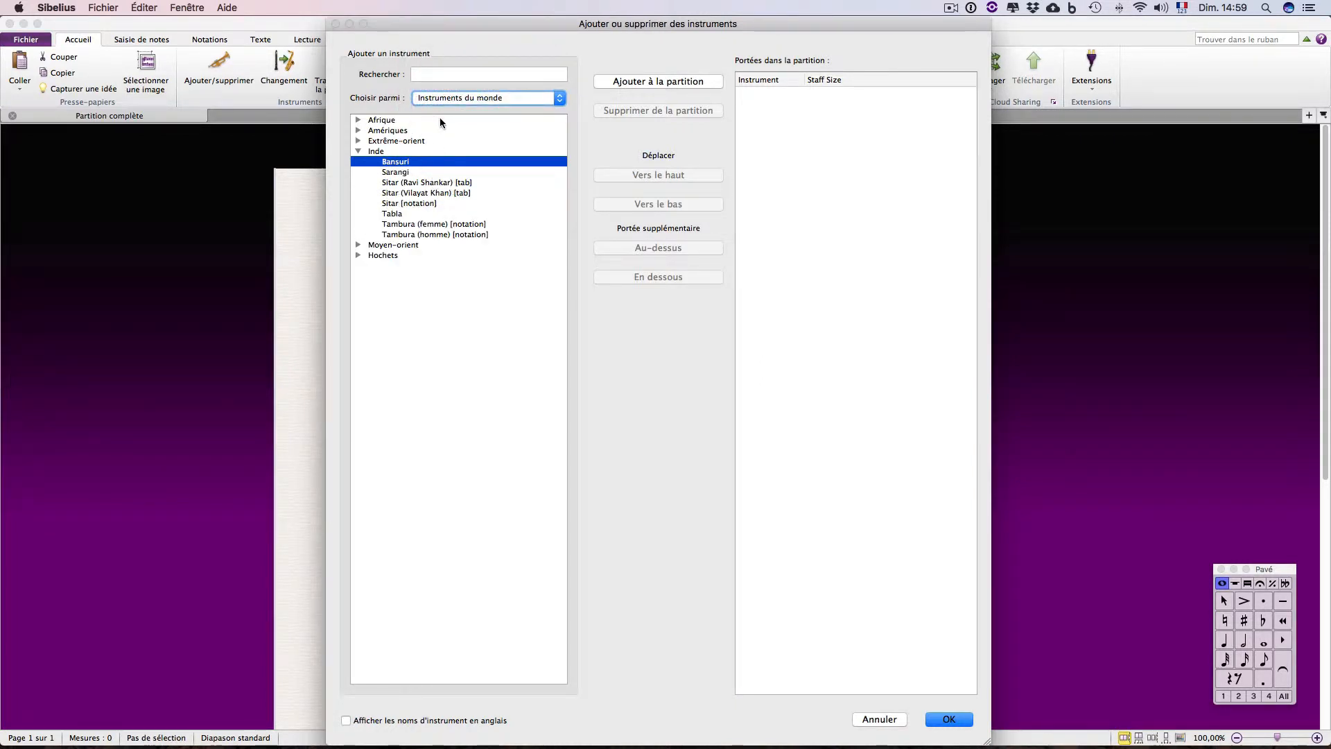
click(358, 150)
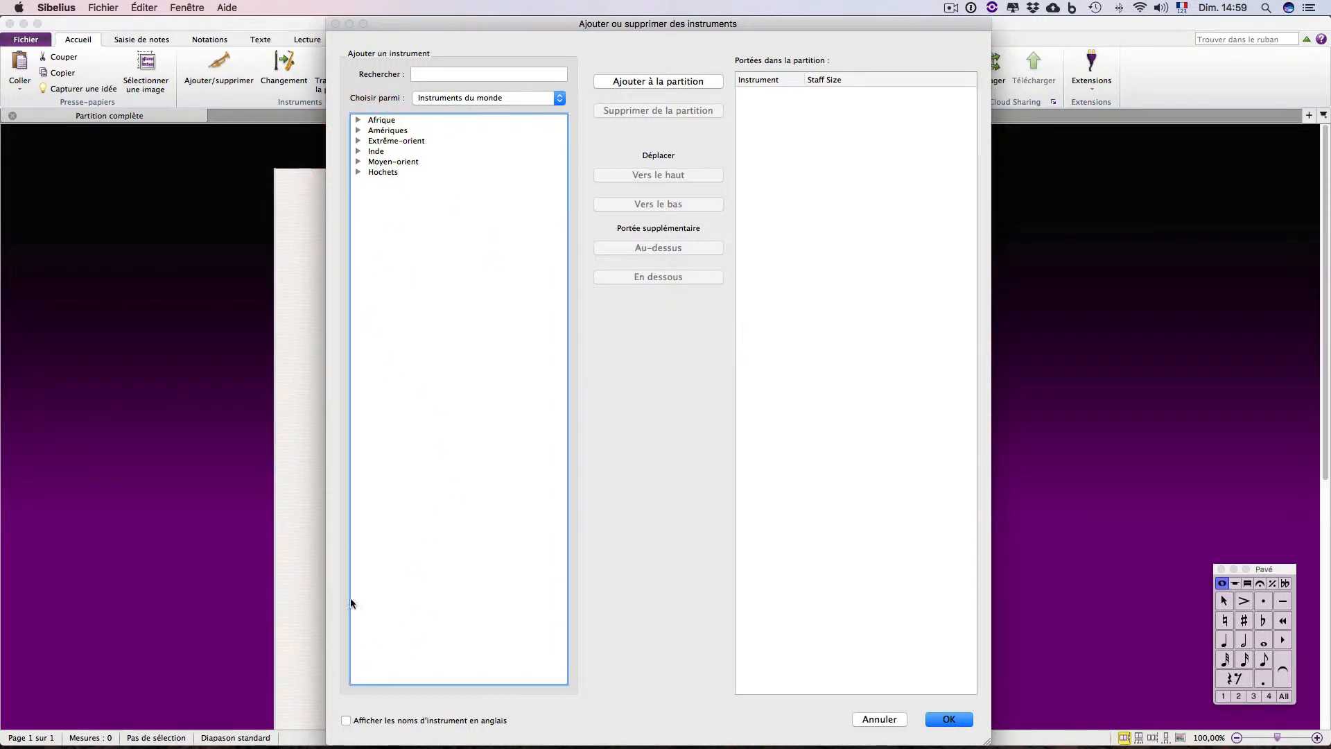
click(443, 103)
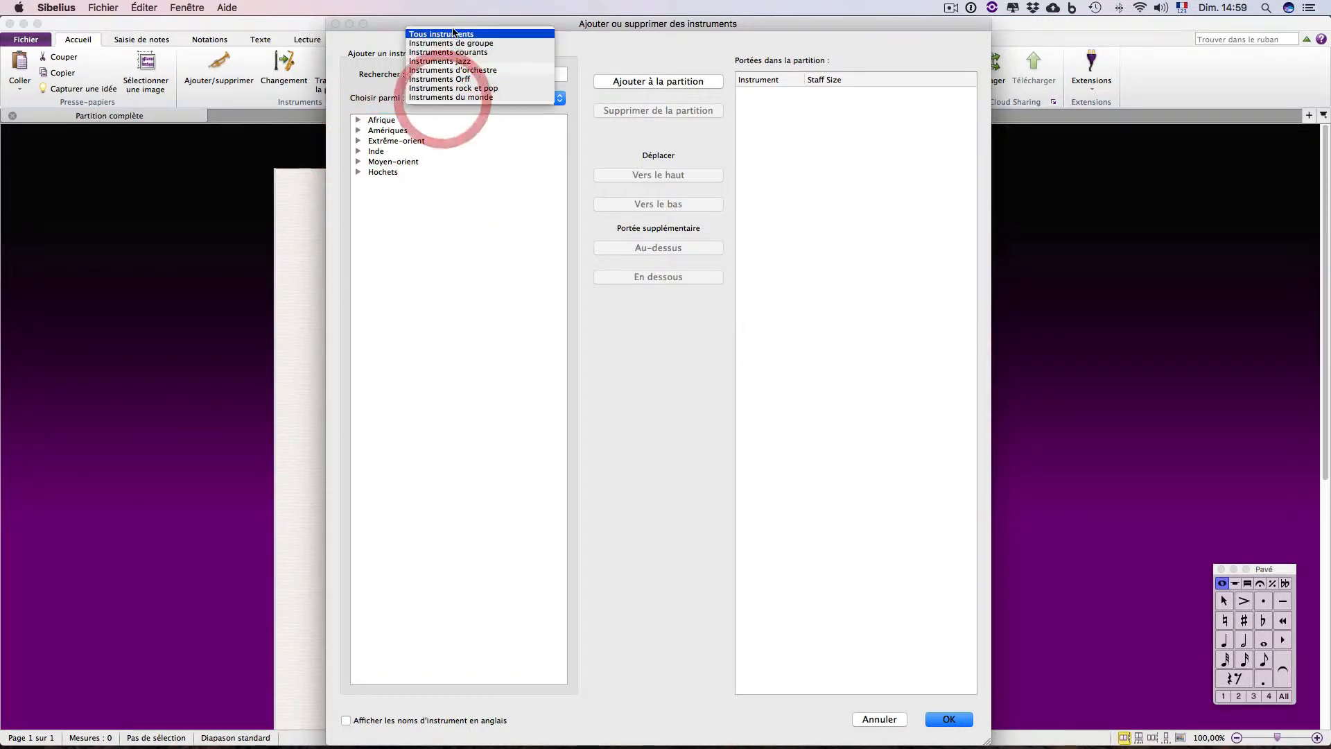
click(450, 31)
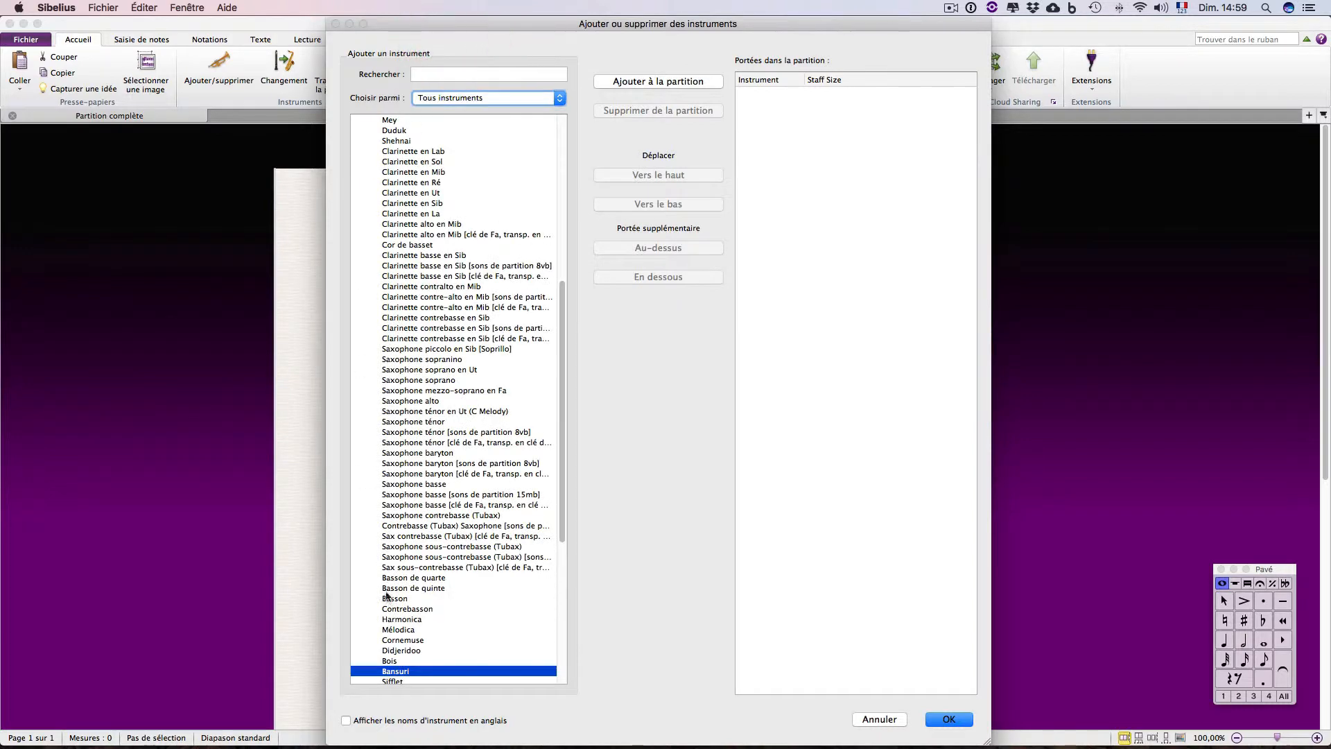
click(346, 722)
click(346, 721)
Add Flûte and Clarinette en Mib from the Instruments de groupe list to the score.
click(512, 98)
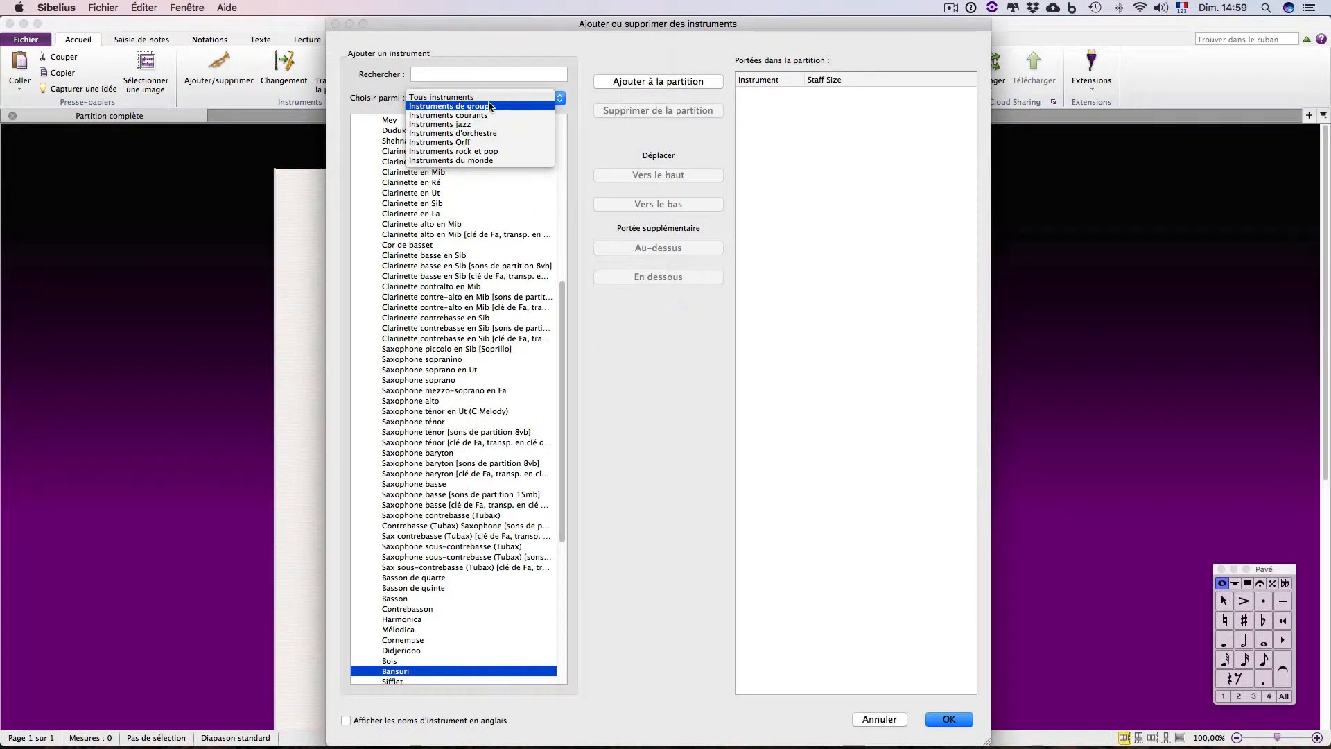
click(490, 106)
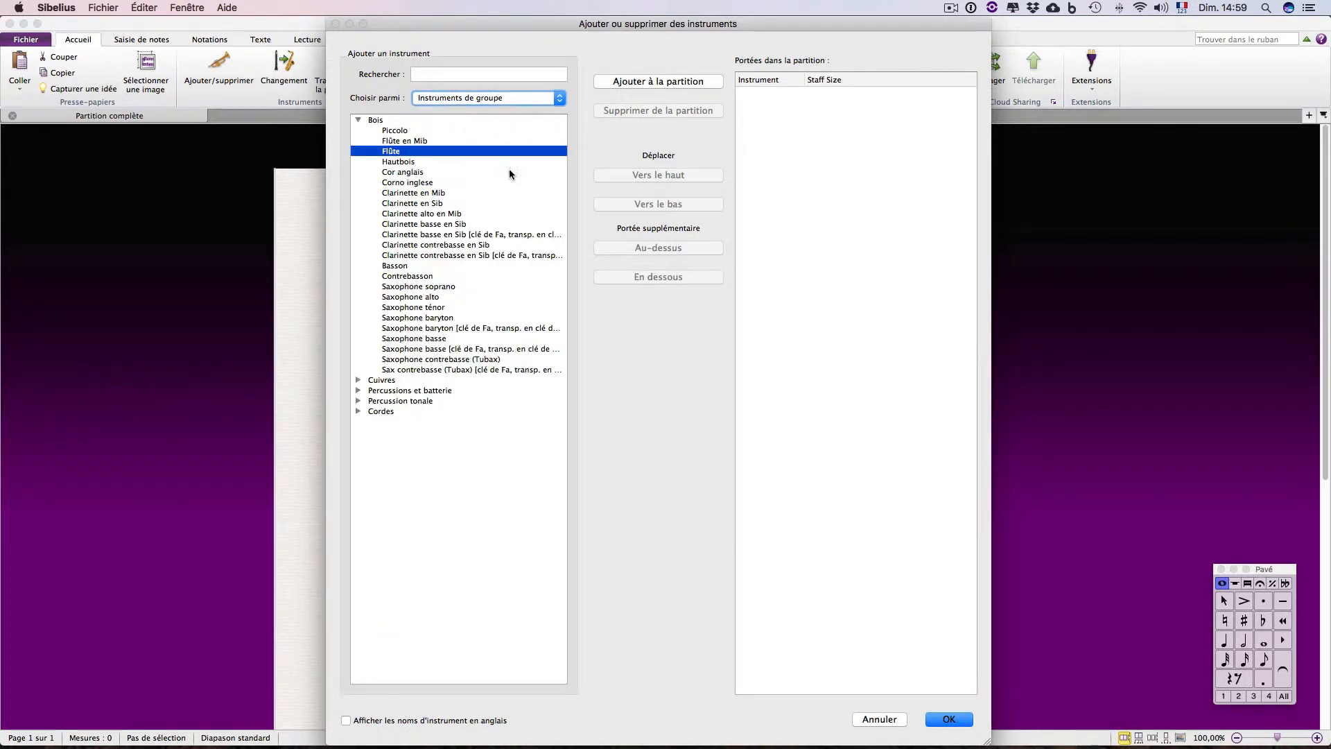
double_click(418, 152)
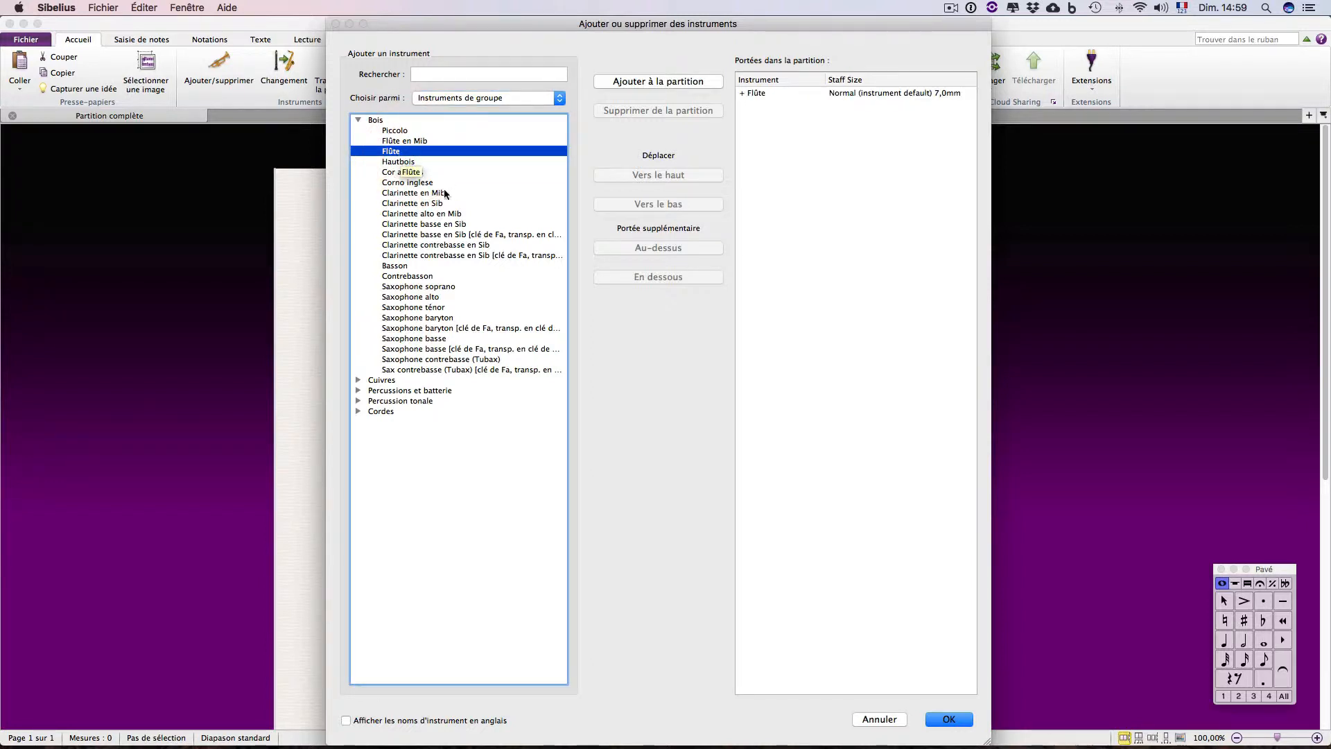
click(411, 193)
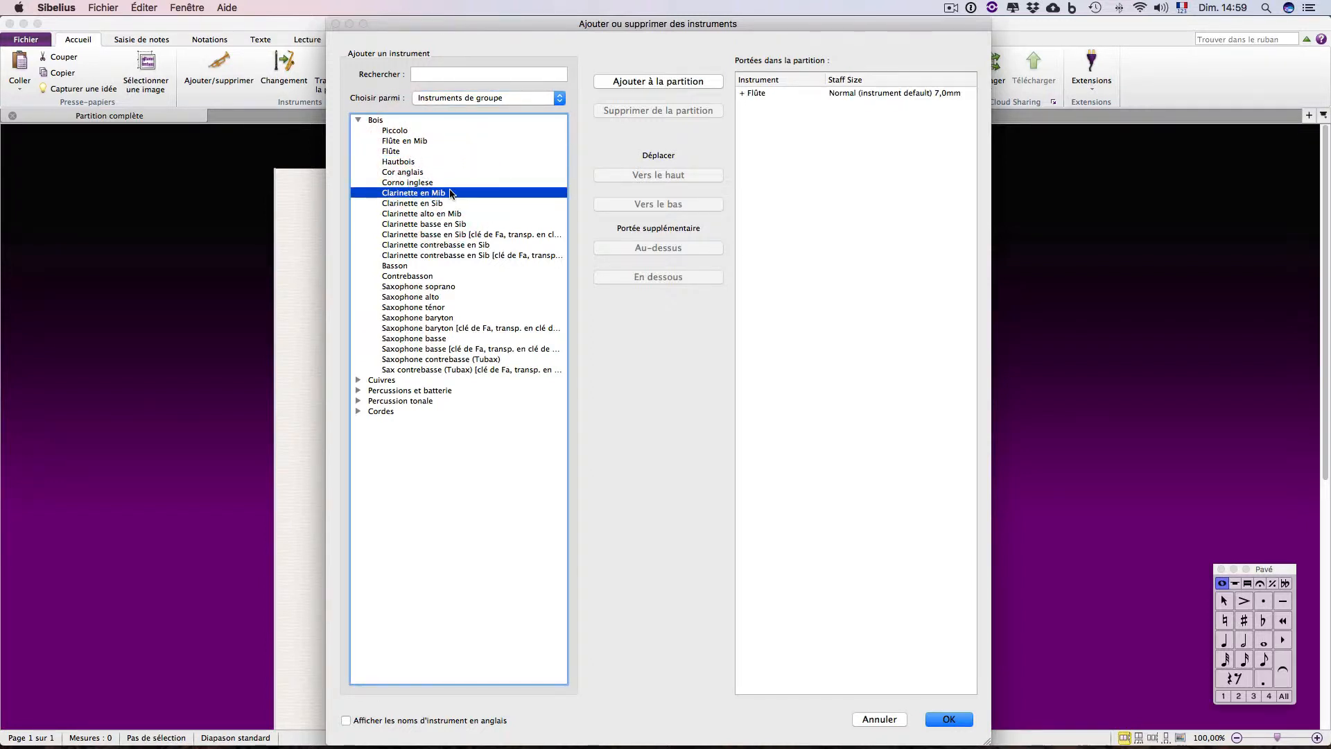
click(659, 83)
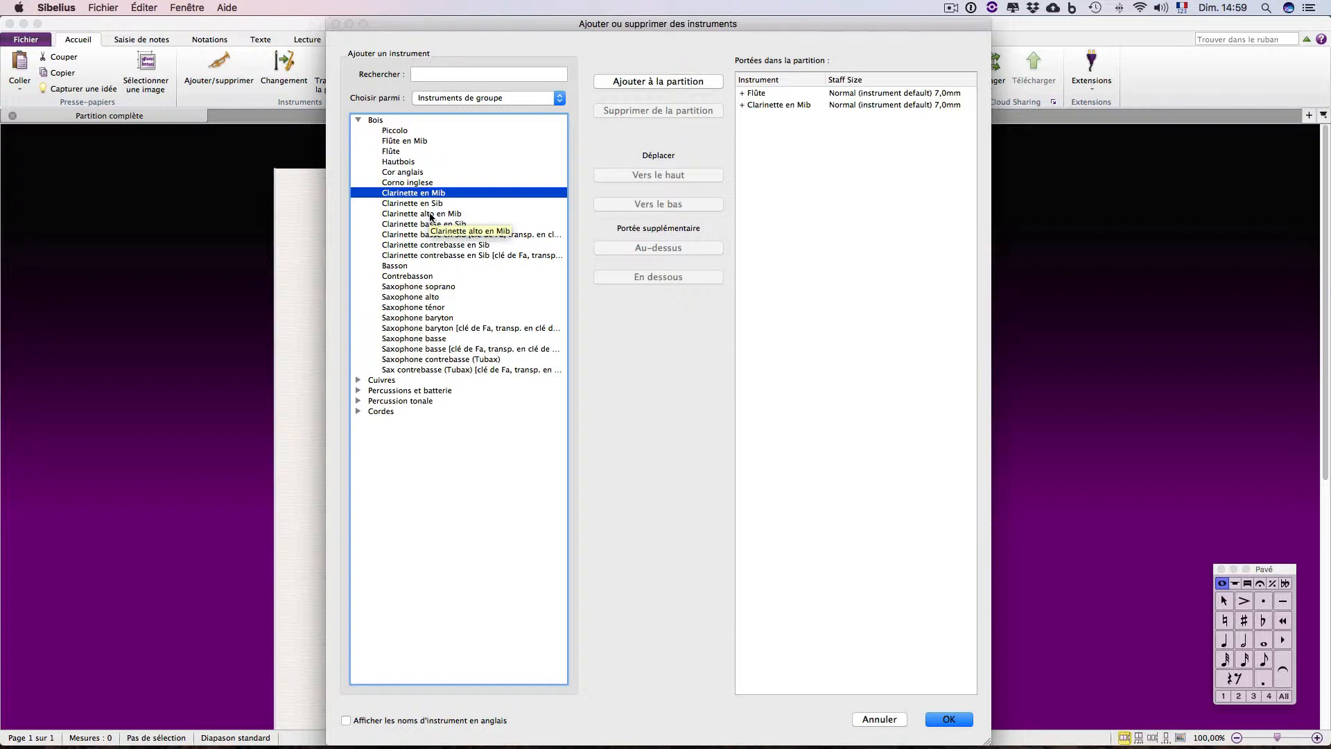
Search Tous instruments for "clarin" and pick the suggestion Clarinette alto en Mib.
click(448, 98)
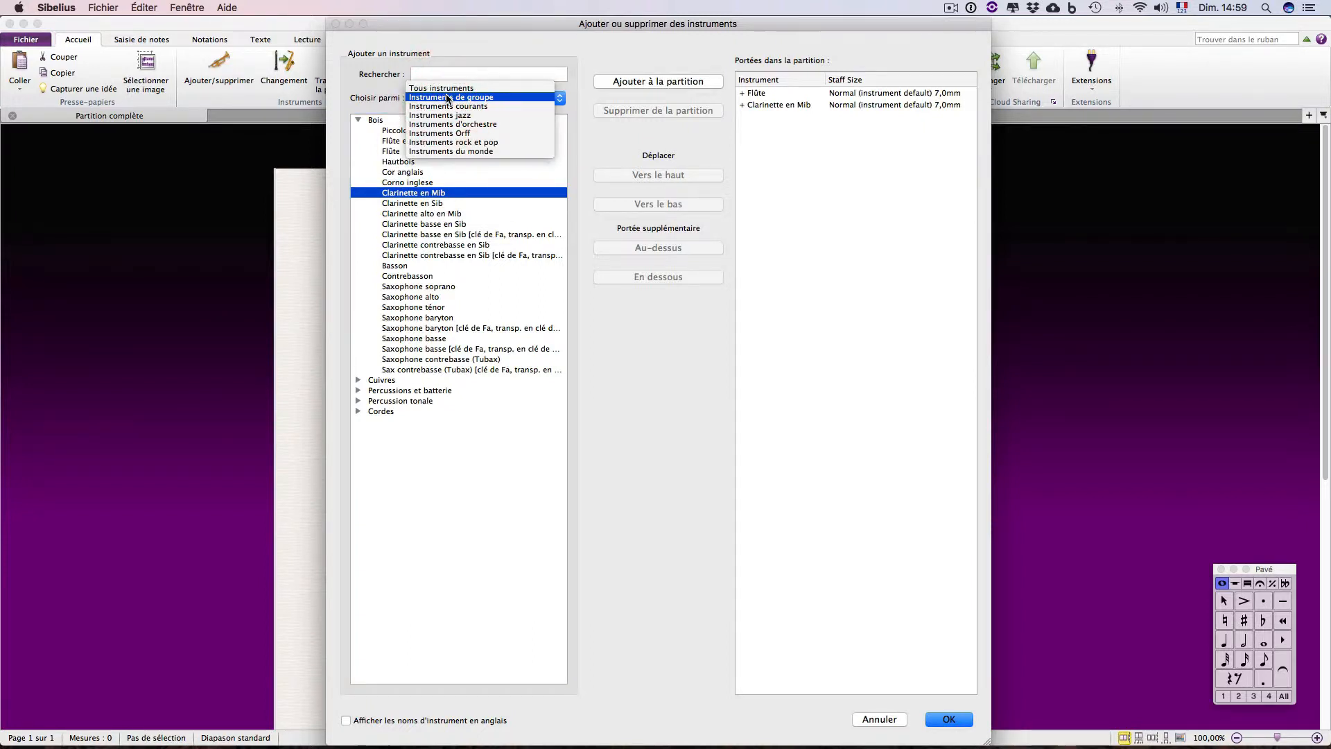
click(441, 88)
click(435, 75)
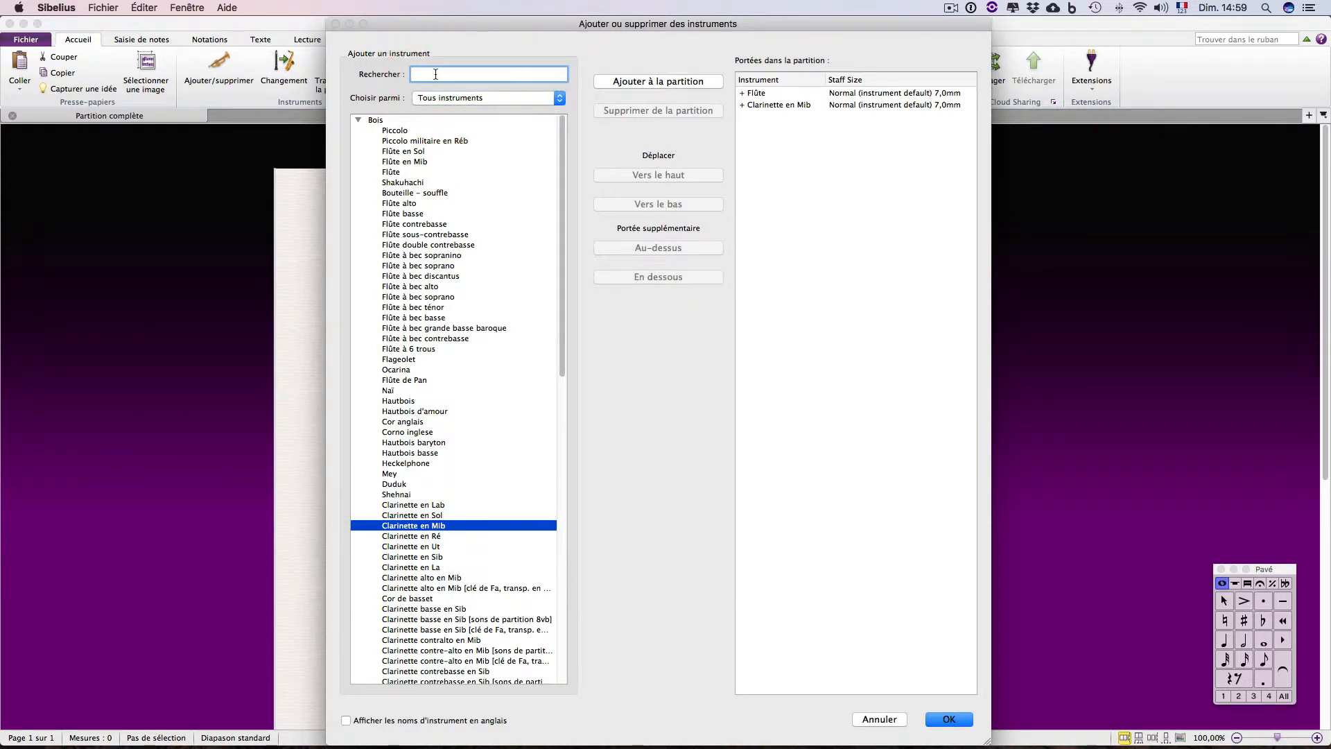
text(cla)
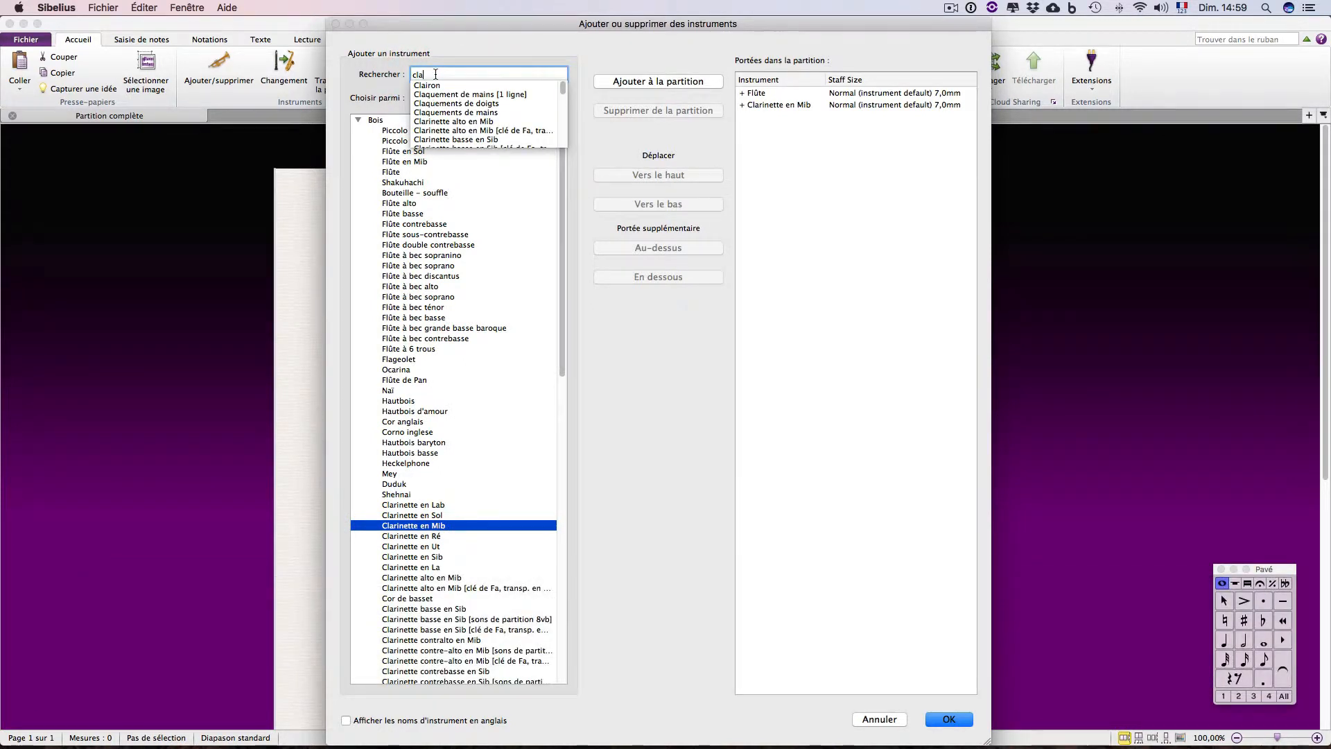
text(ri)
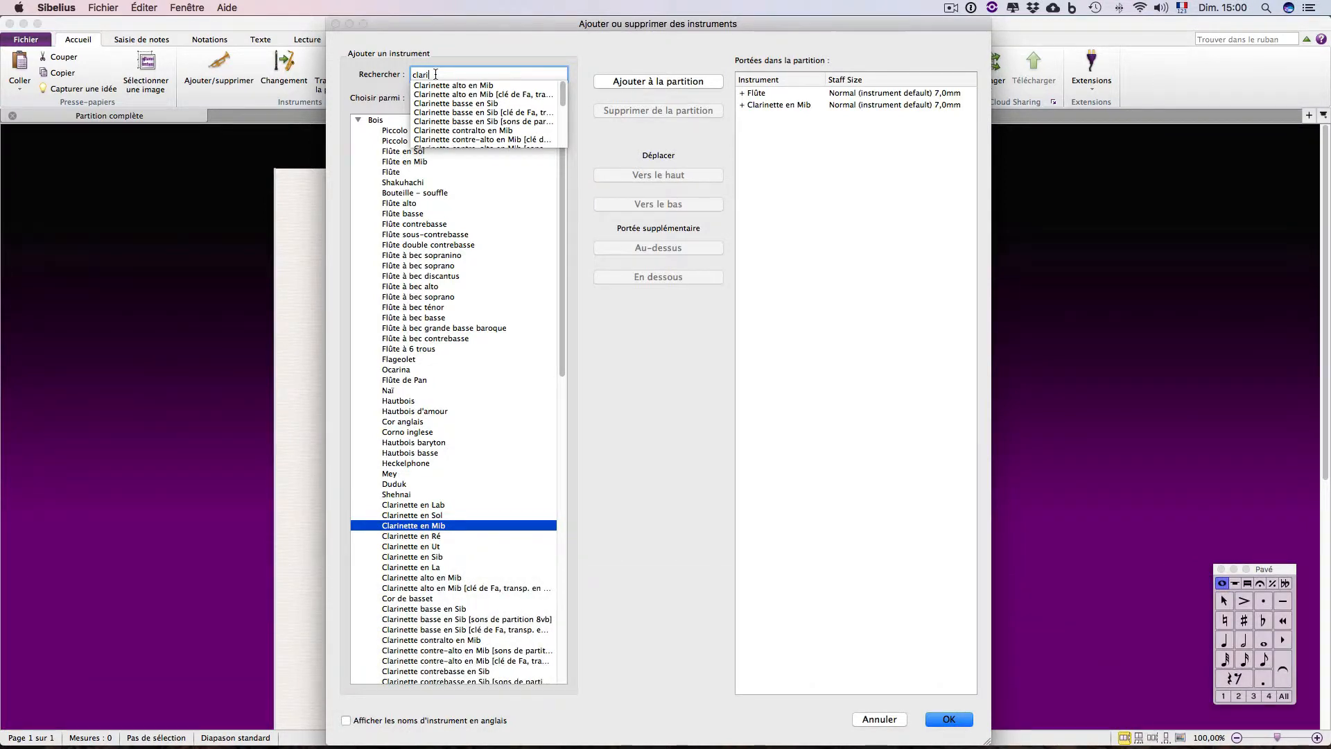
text(n)
key(Down)
key(alt+shift+Down)
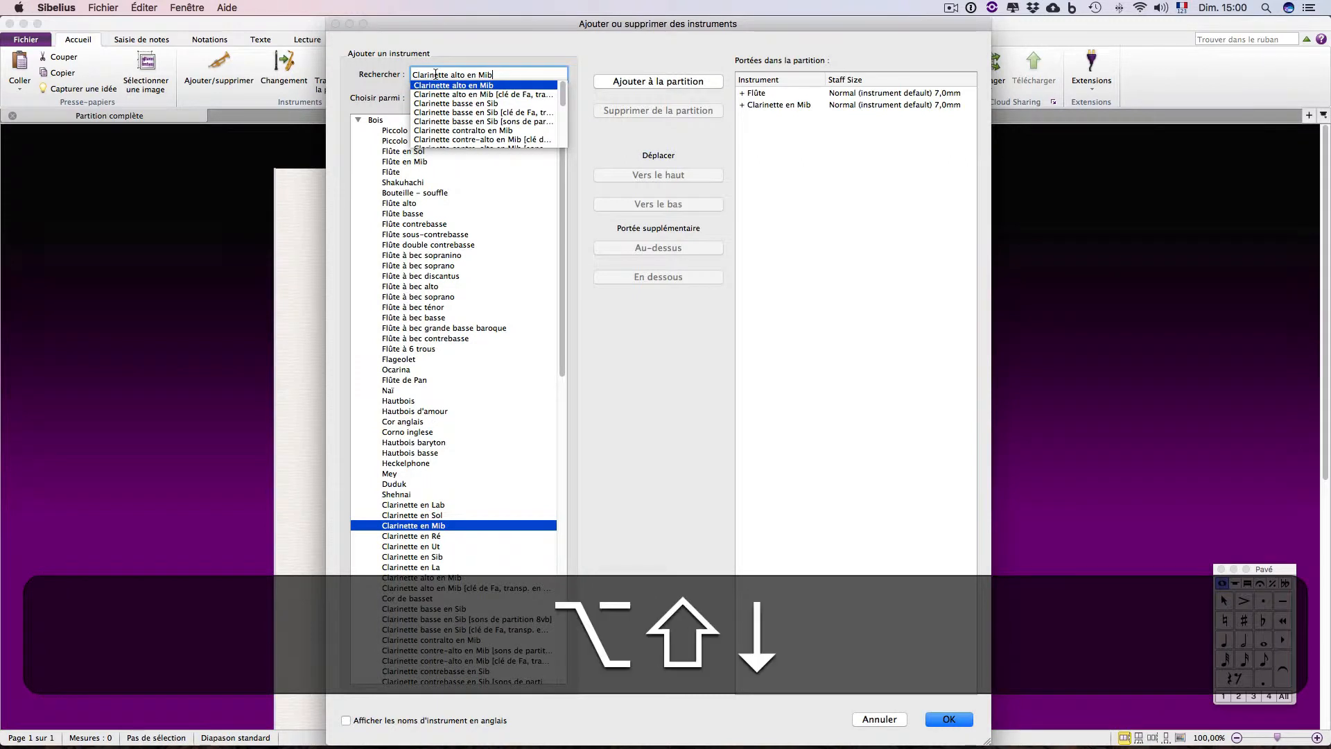
Change the search text to "Clarinette en" and select the suggestion Clarinette en La.
key(alt+shift+Left)
key(alt+shift+Left)
key(alt+shift+Left)
key(alt+shift+BackSpace)
key(BackSpace)
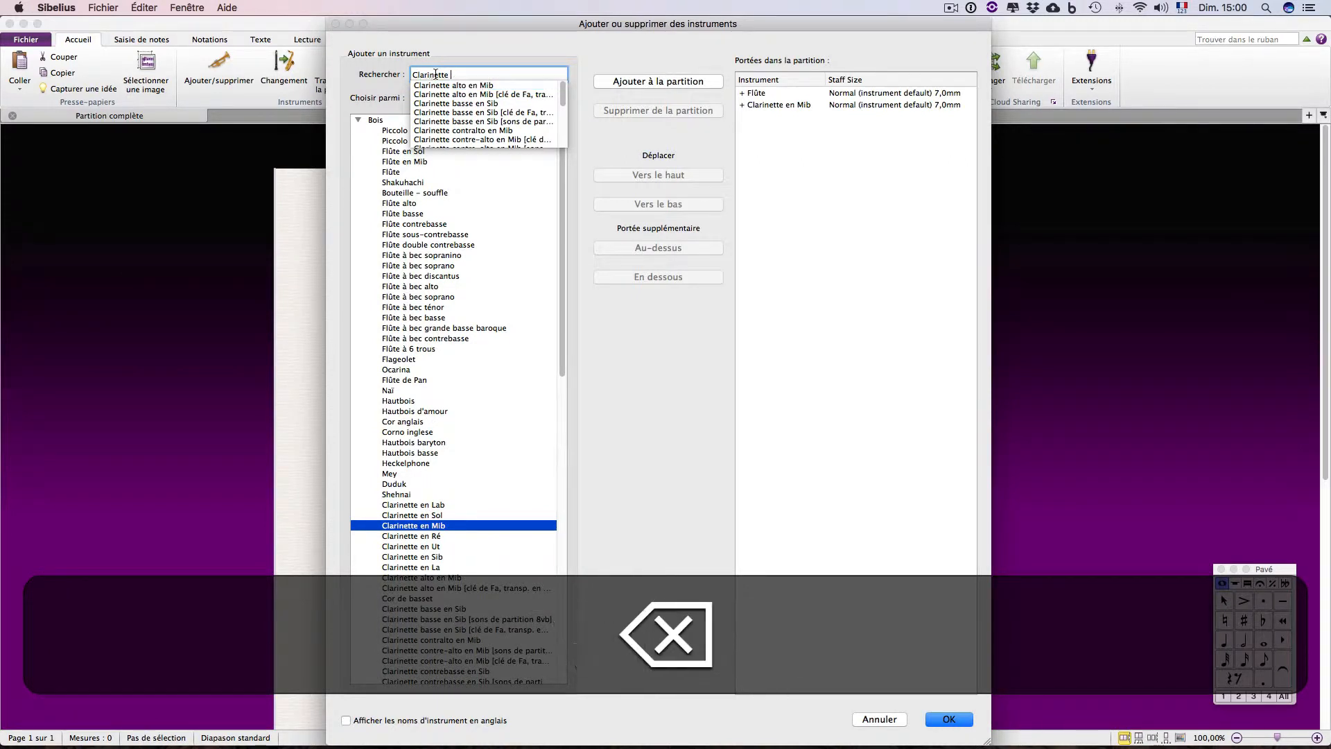
text(en)
key(Down)
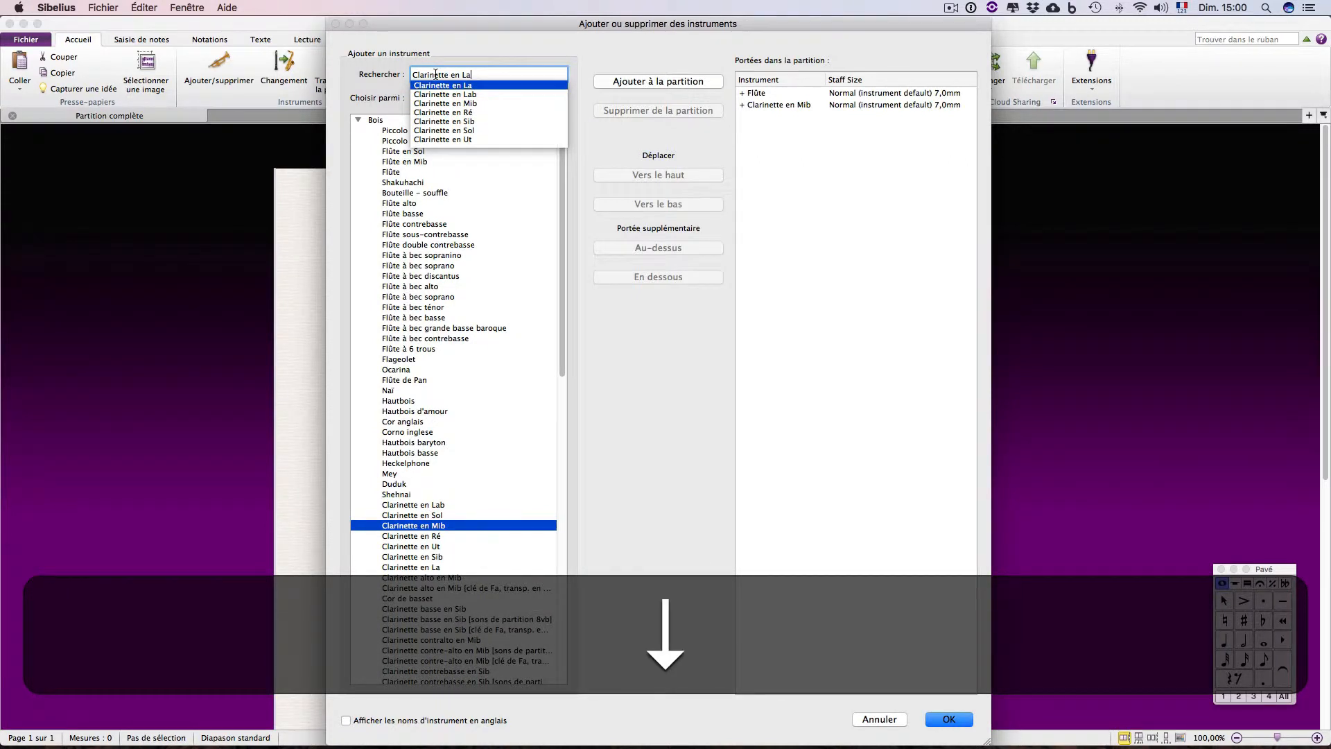
key(Return)
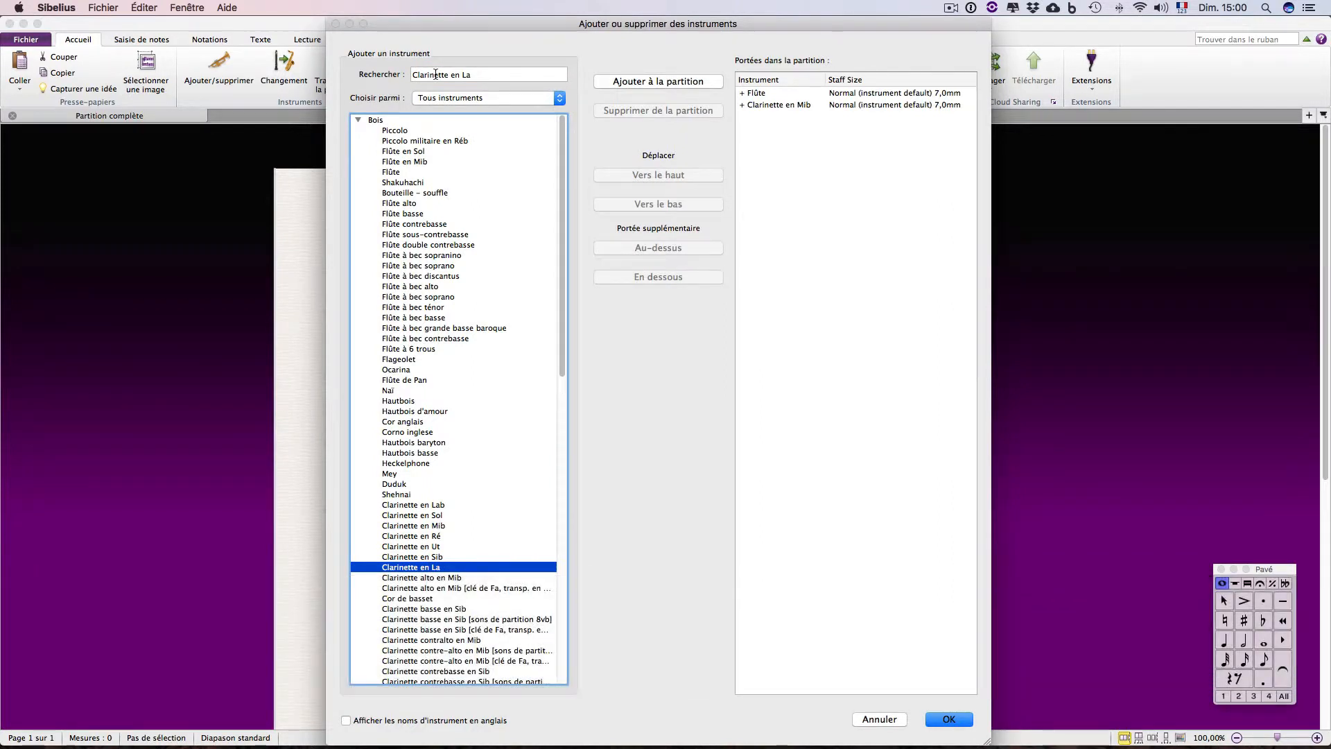
Add Clarinette en La to the score, collapse the Bois family and apply the chosen instruments.
double_click(448, 567)
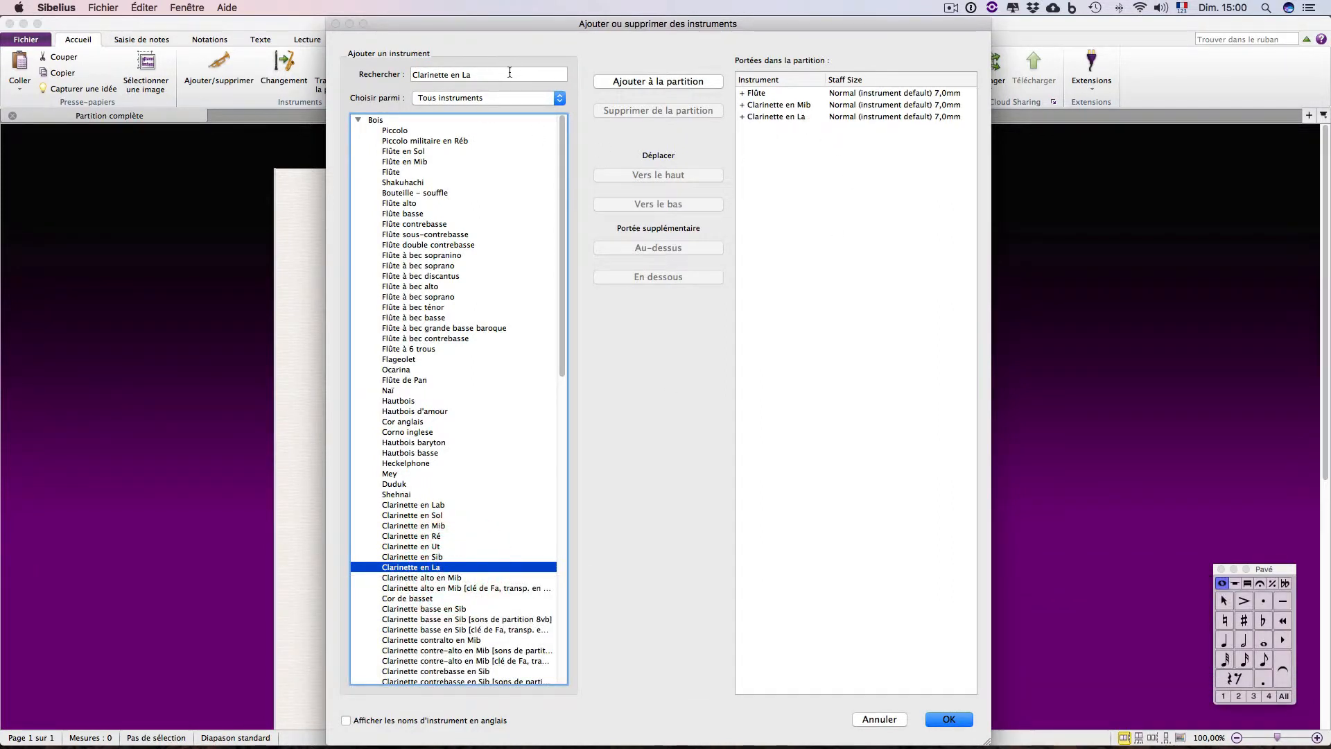
click(358, 119)
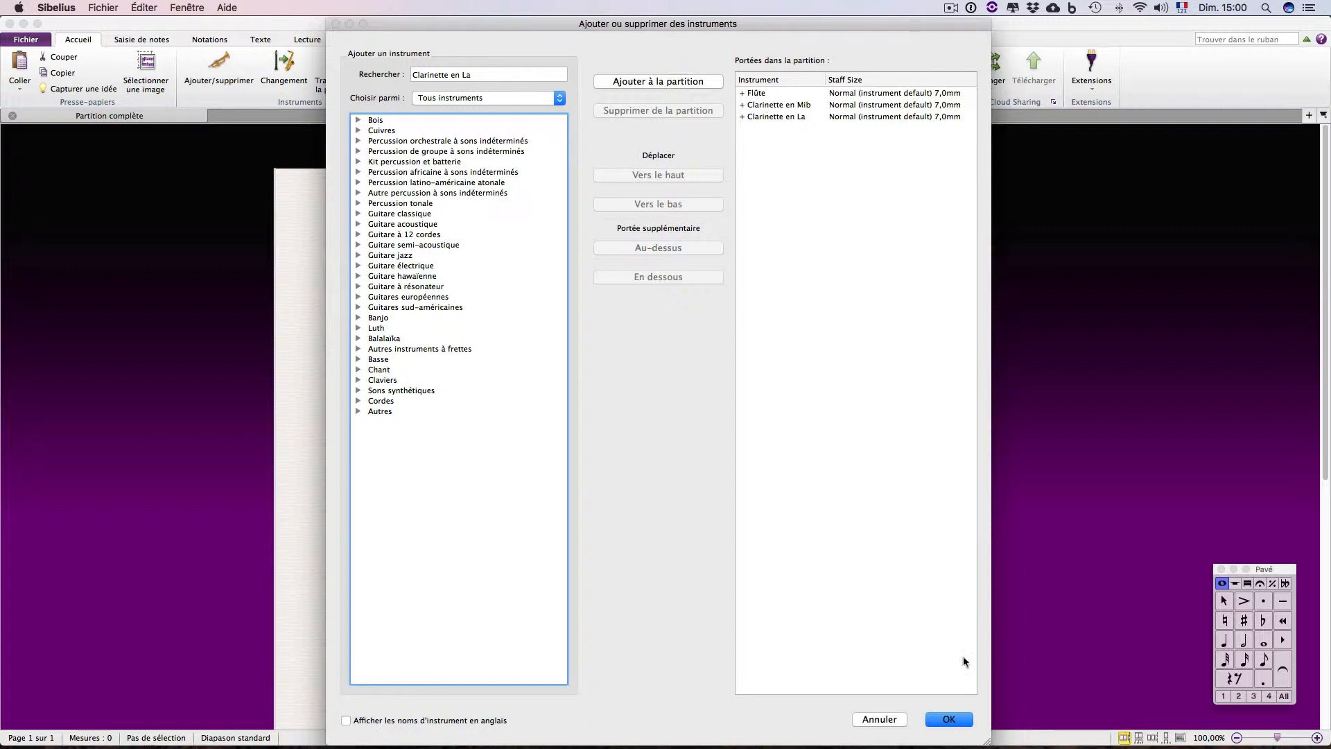
click(960, 720)
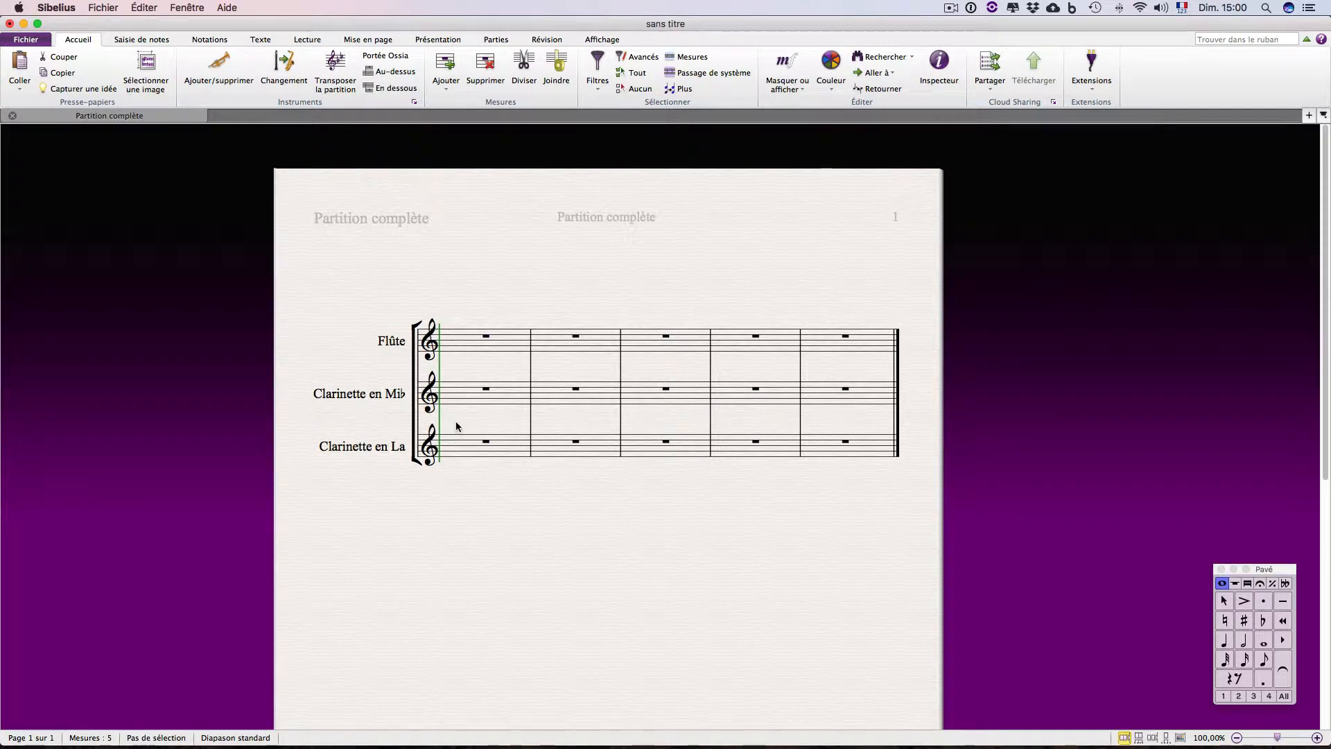
Move Flûte one position down in the score order, below Clarinette en Mib, and apply the change.
click(219, 87)
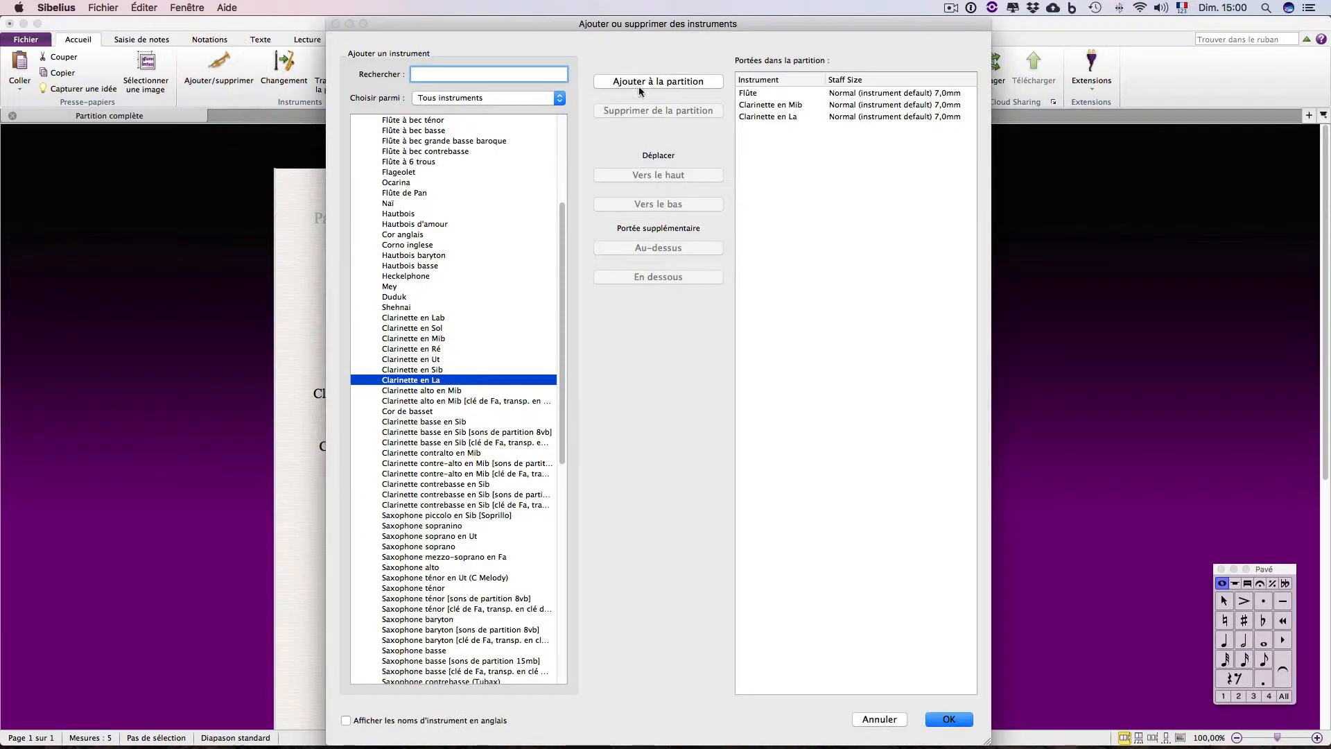
click(753, 93)
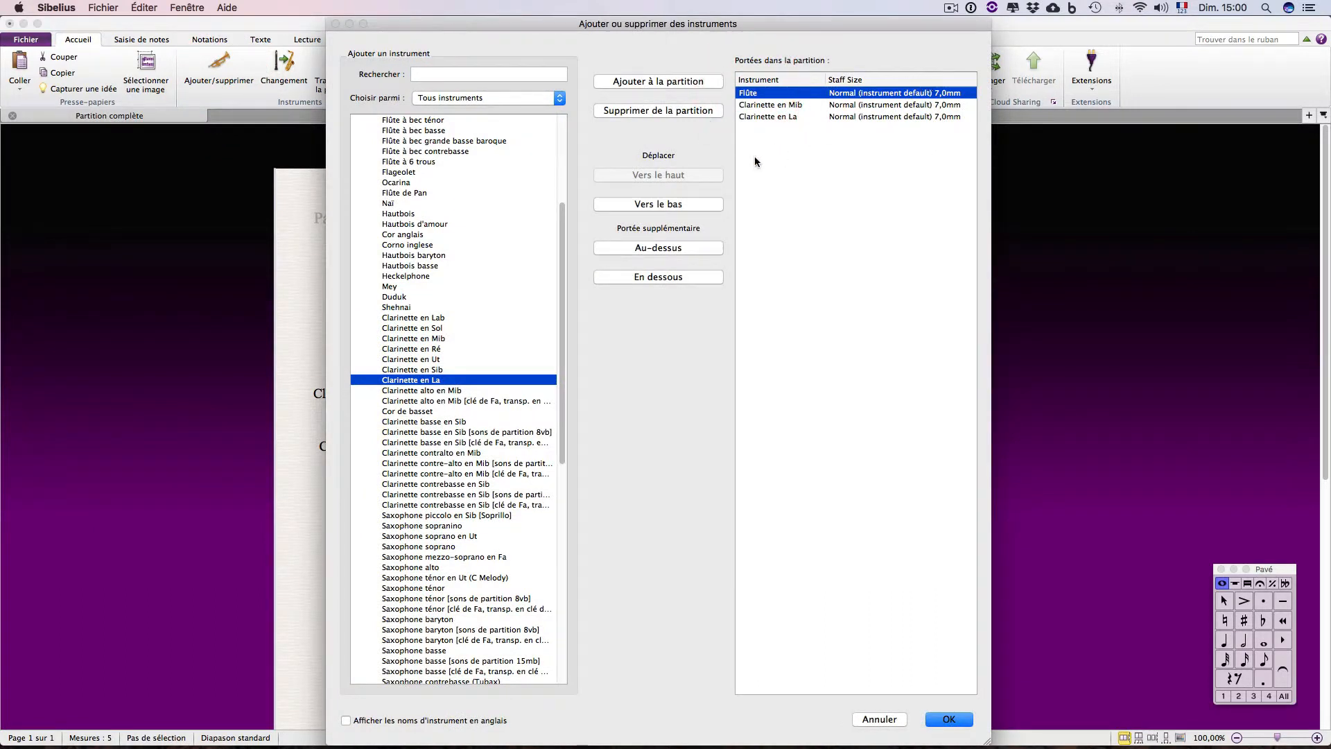
click(679, 205)
click(951, 720)
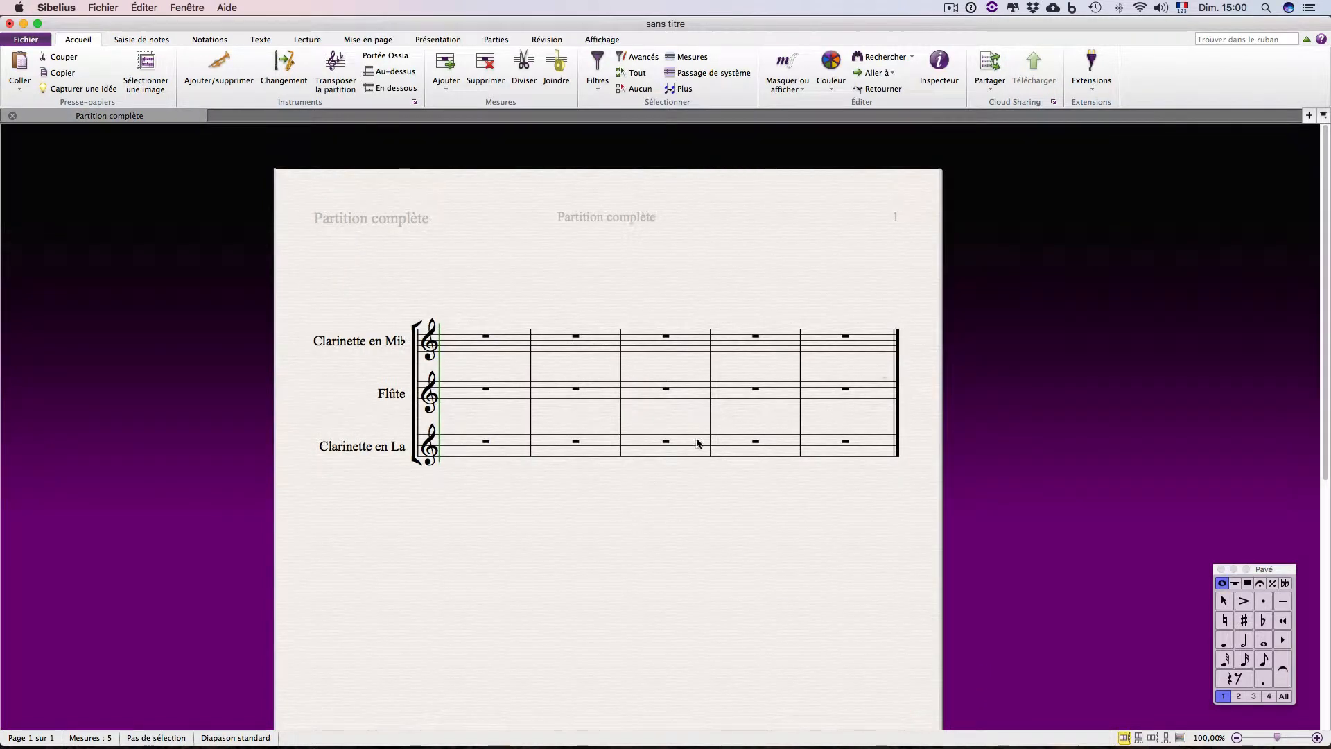
Remove the Flûte staff from the score, accepting the deletion of its music, and apply the change.
key(i)
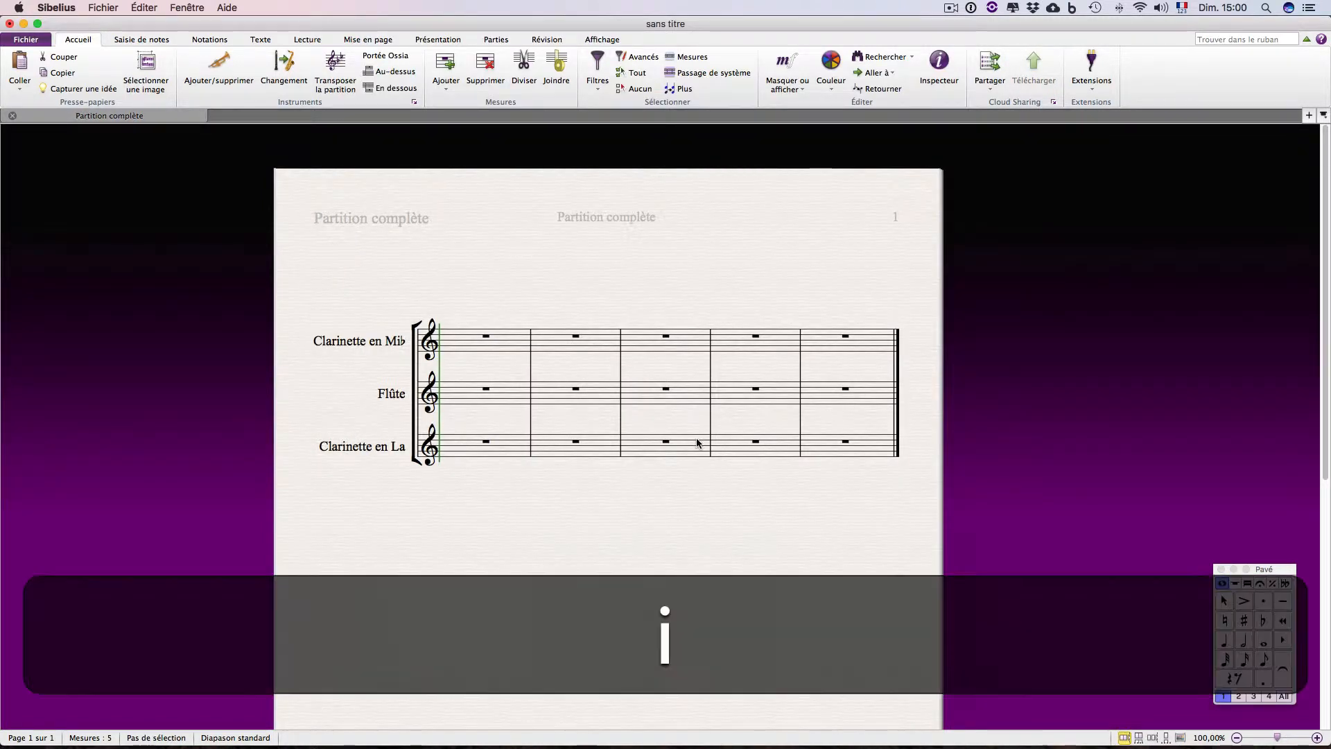
click(786, 104)
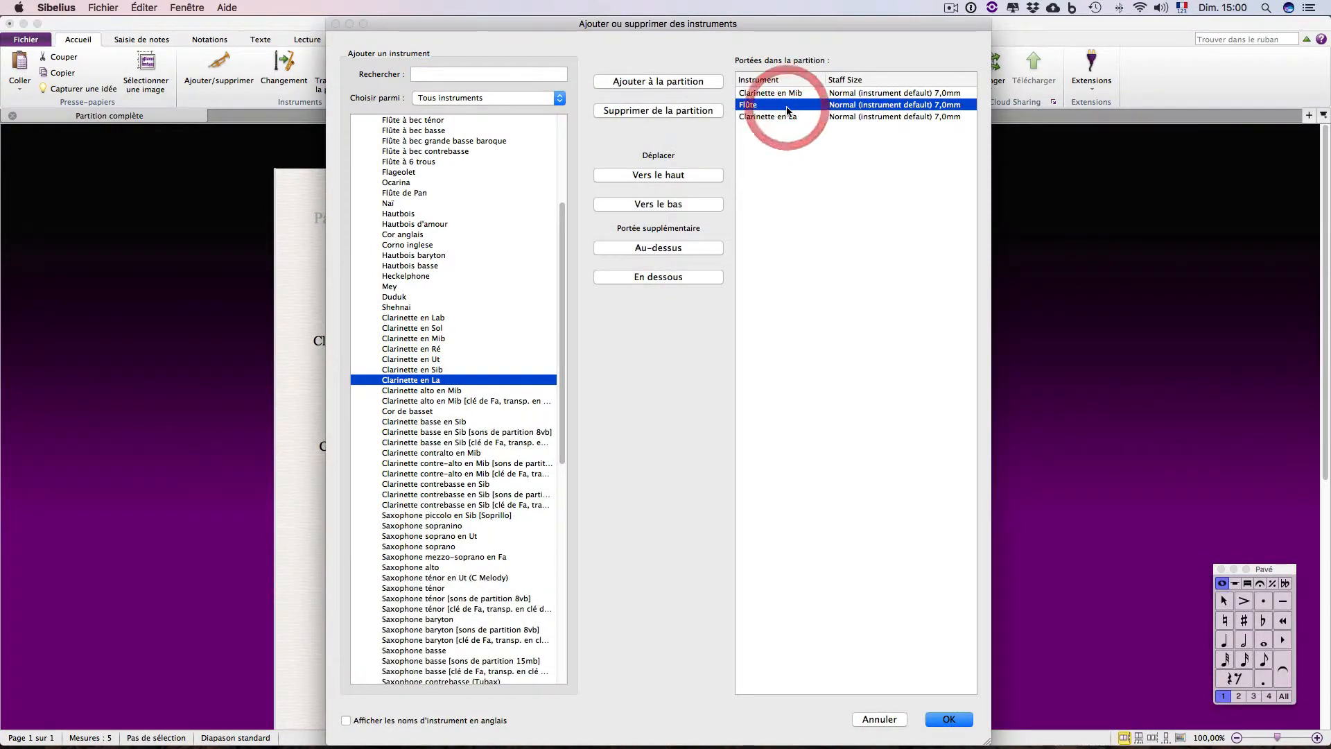
click(646, 112)
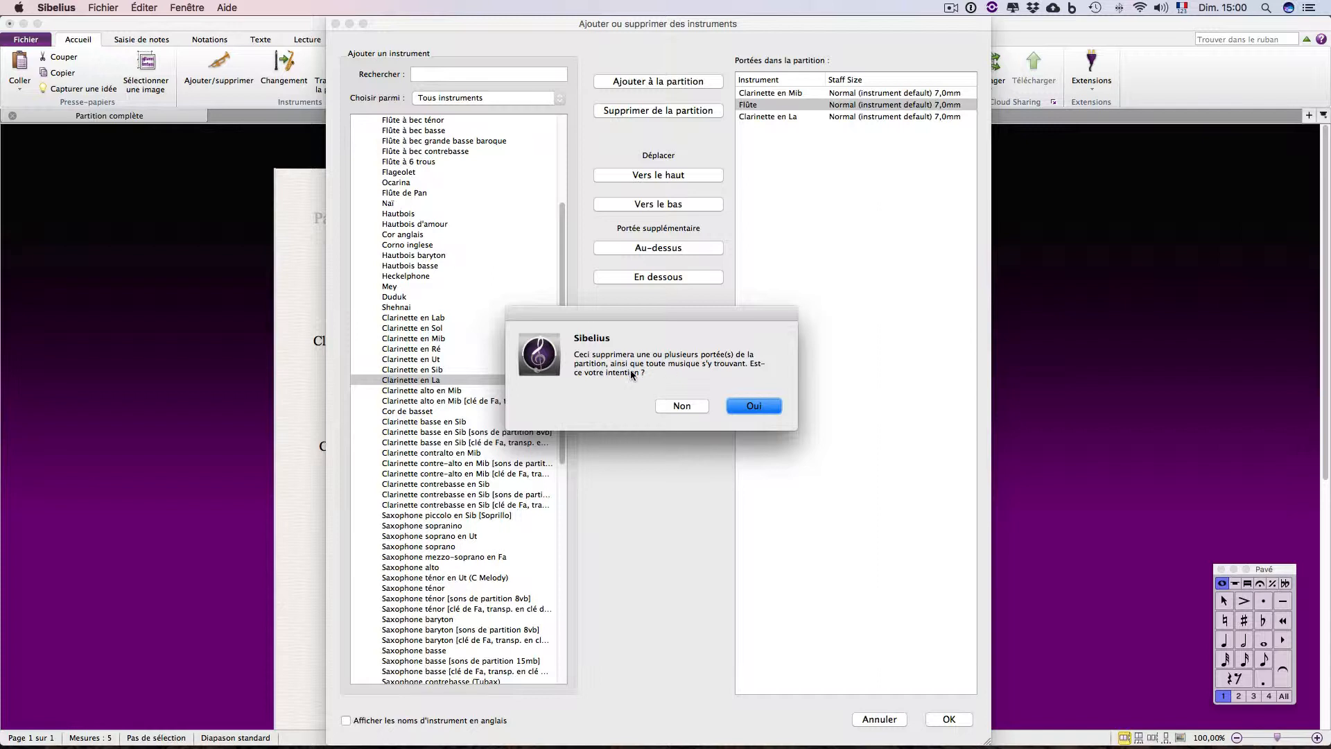
click(753, 407)
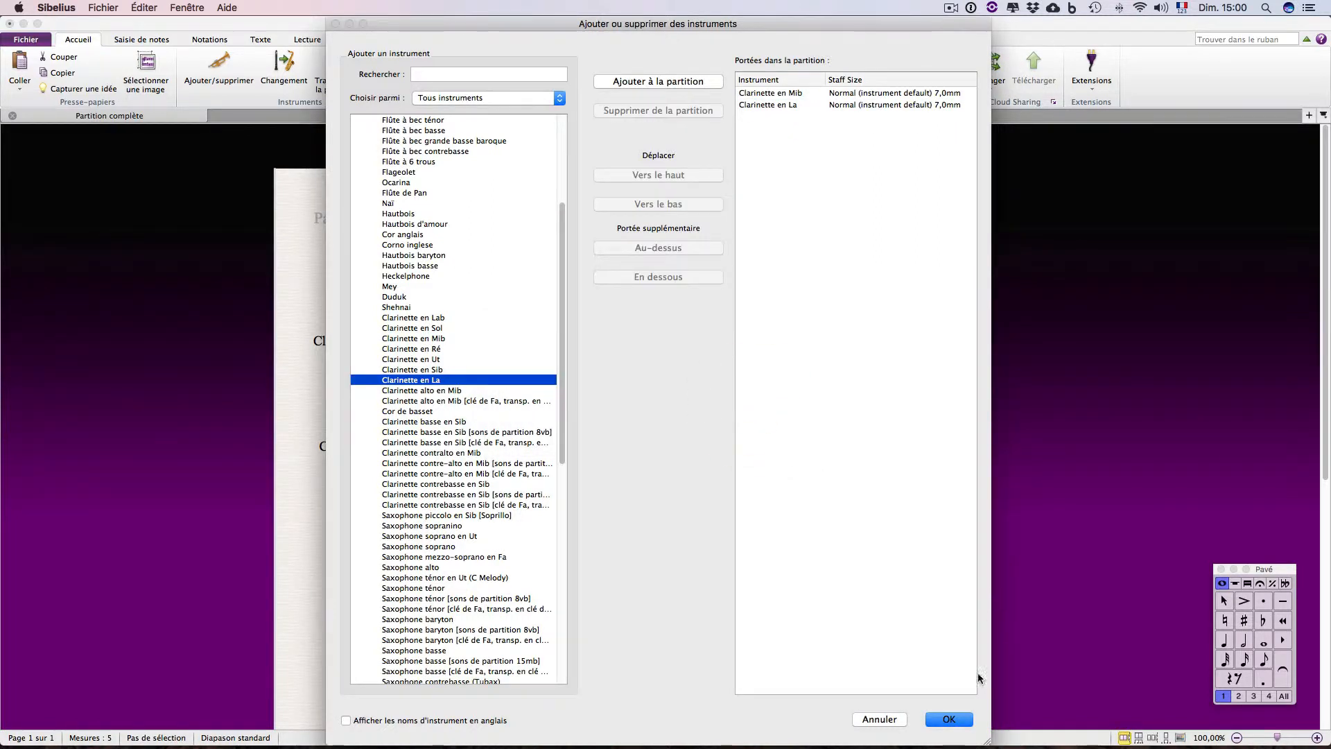
click(949, 719)
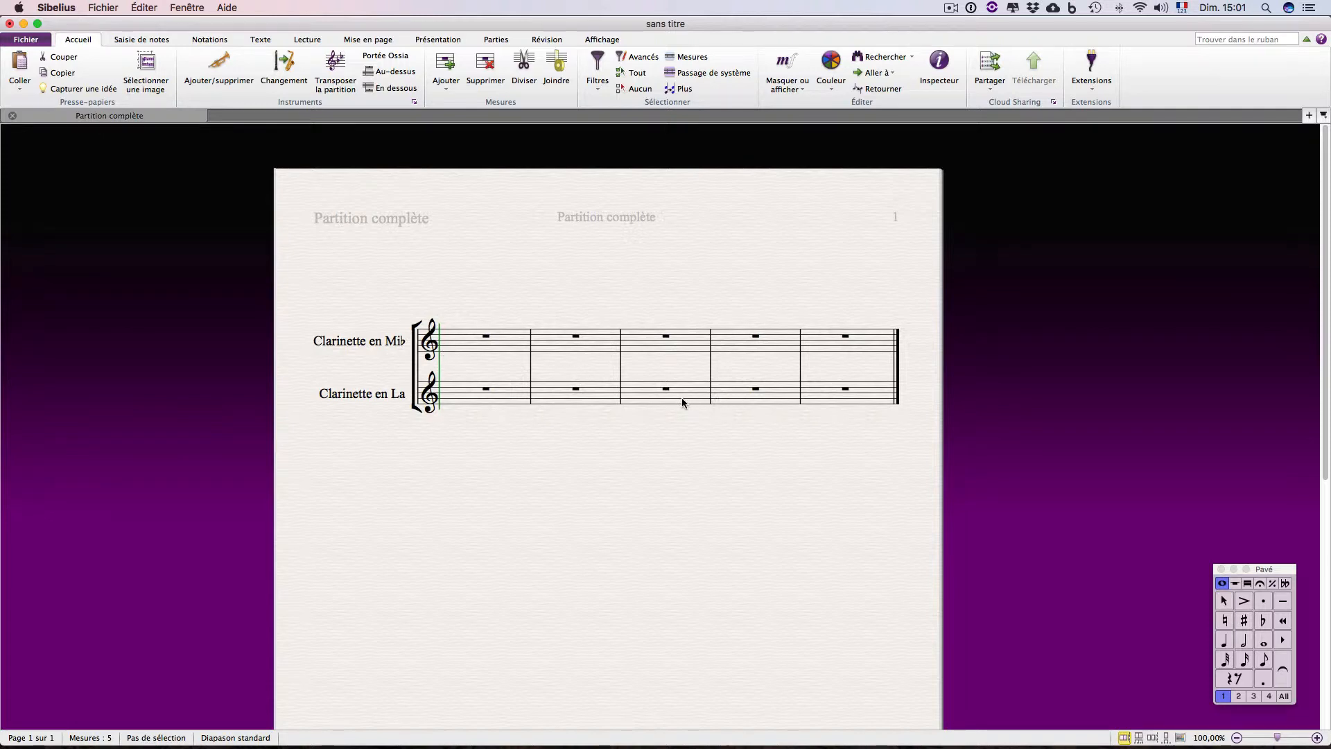
Add Flûte from the Bois family to the score and apply the instrument list.
key(i)
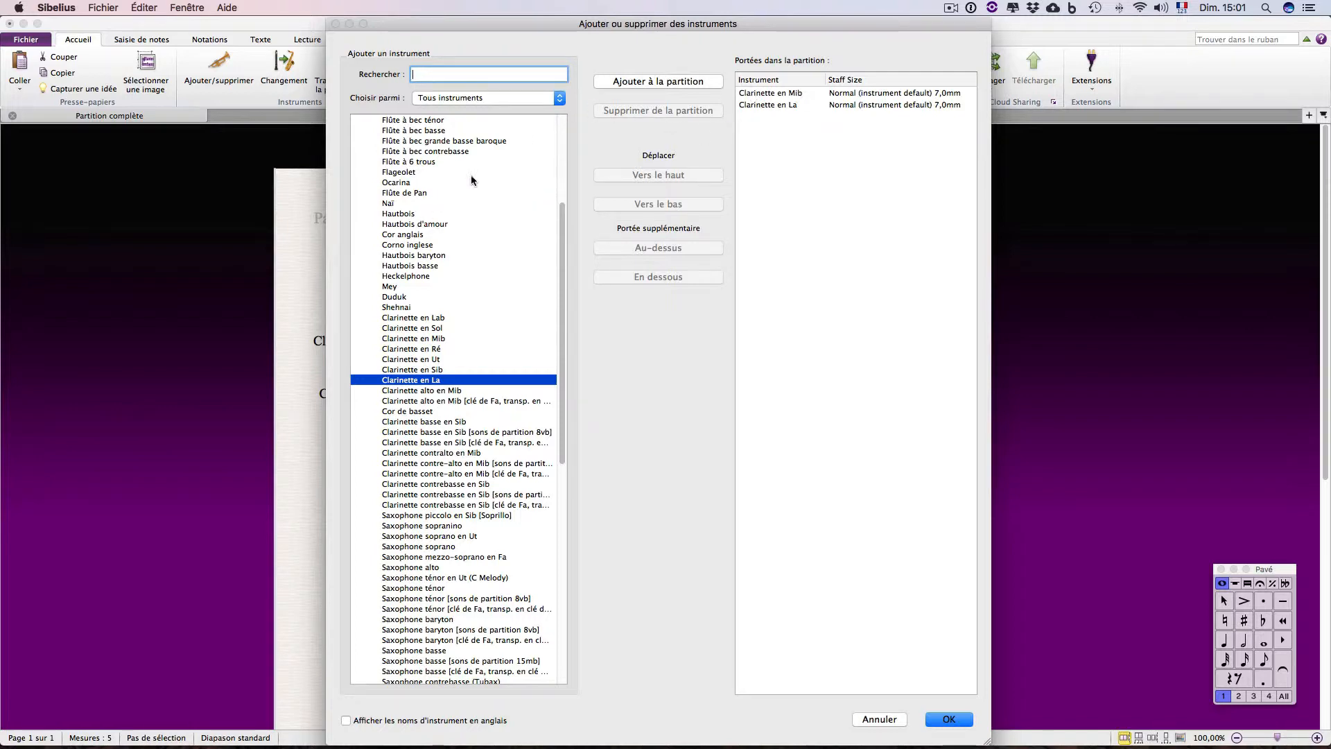
scroll(474, 181, up, 6)
double_click(393, 173)
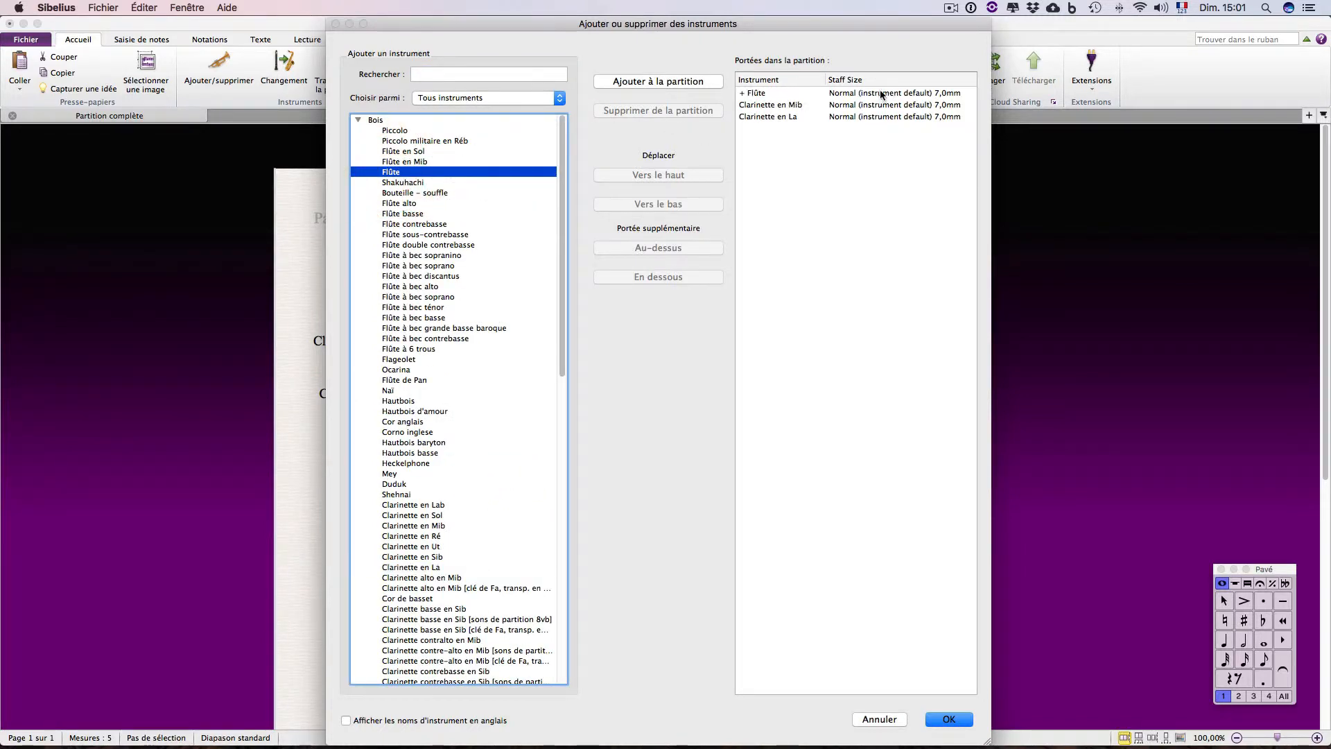
click(954, 717)
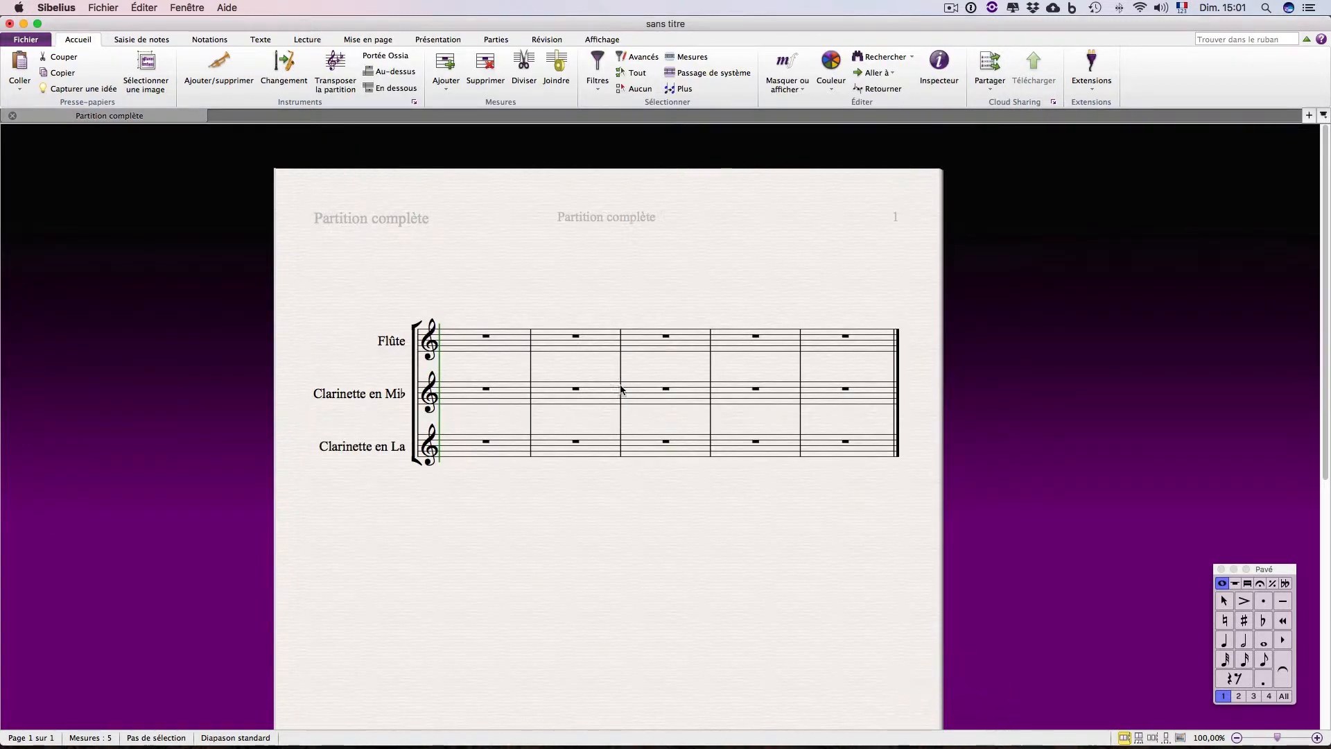
Select the whole Flûte staff line and choose the Do majeur key signature for the score.
scroll(520, 328, down, 3)
scroll(520, 327, left, 2)
scroll(520, 327, down, 2)
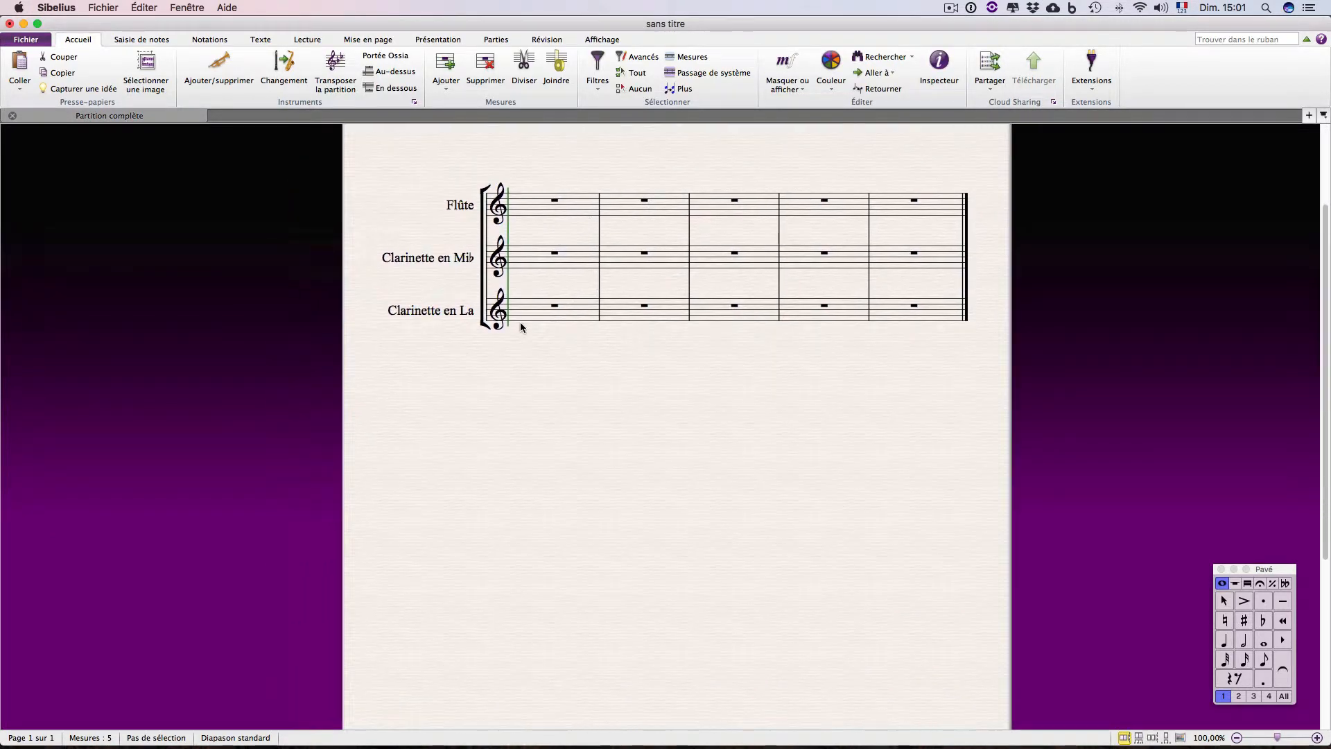
scroll(520, 328, up, 3)
double_click(539, 287)
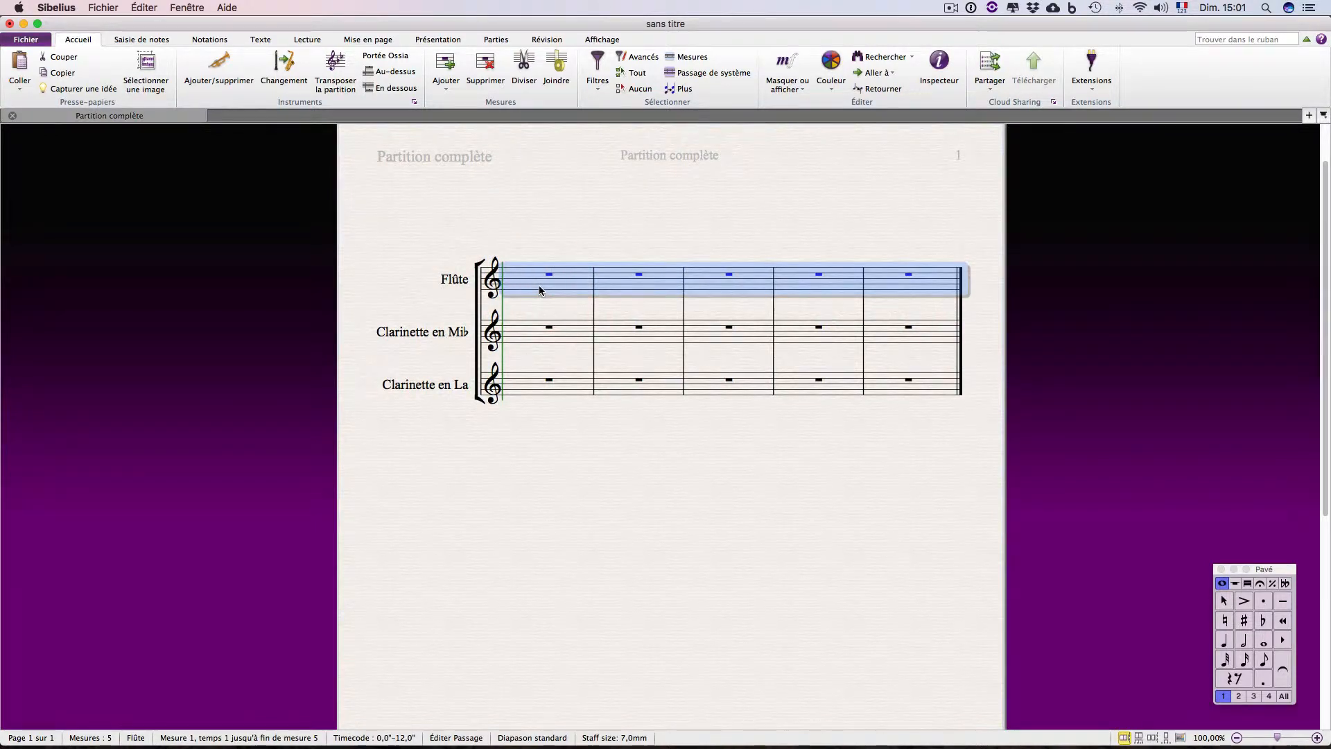
key(k)
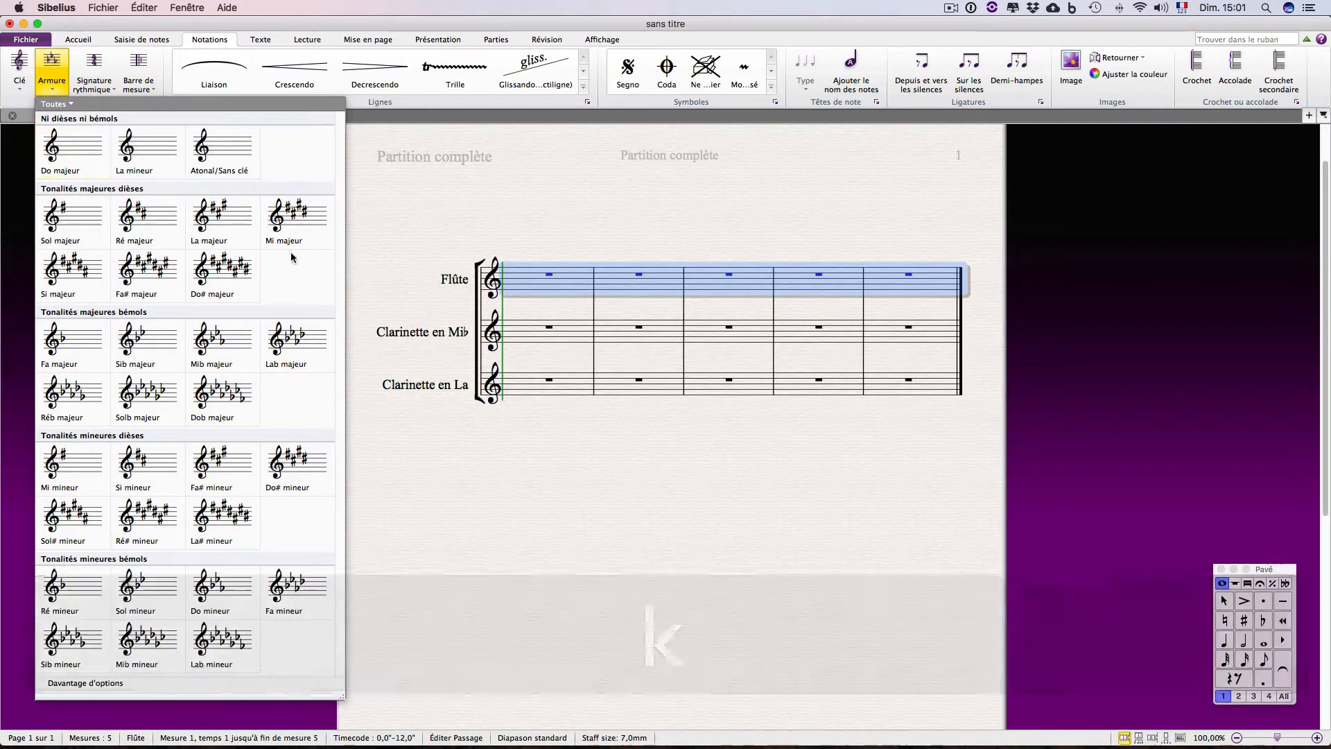
click(77, 142)
key(Escape)
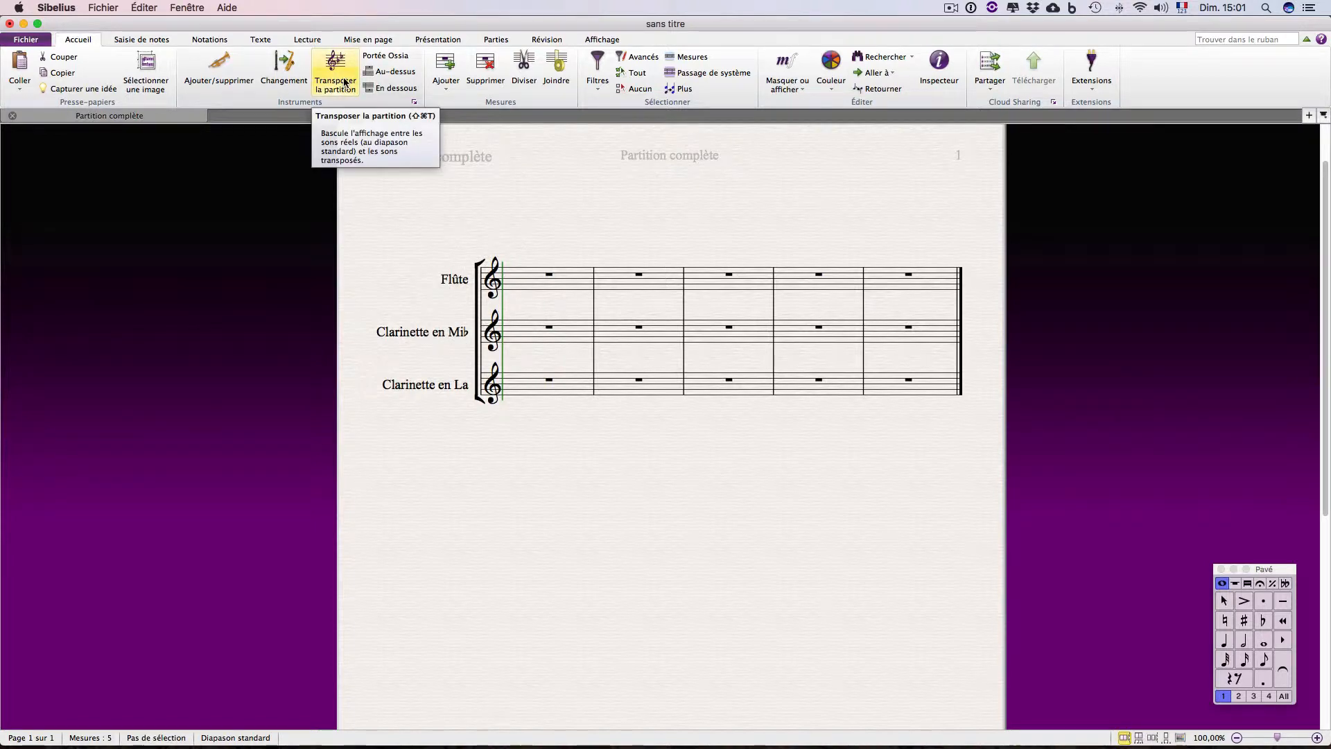
Switch to the transposed score and apply the Mi majeur key signature with the Clarinette en Mib staff selected.
click(345, 81)
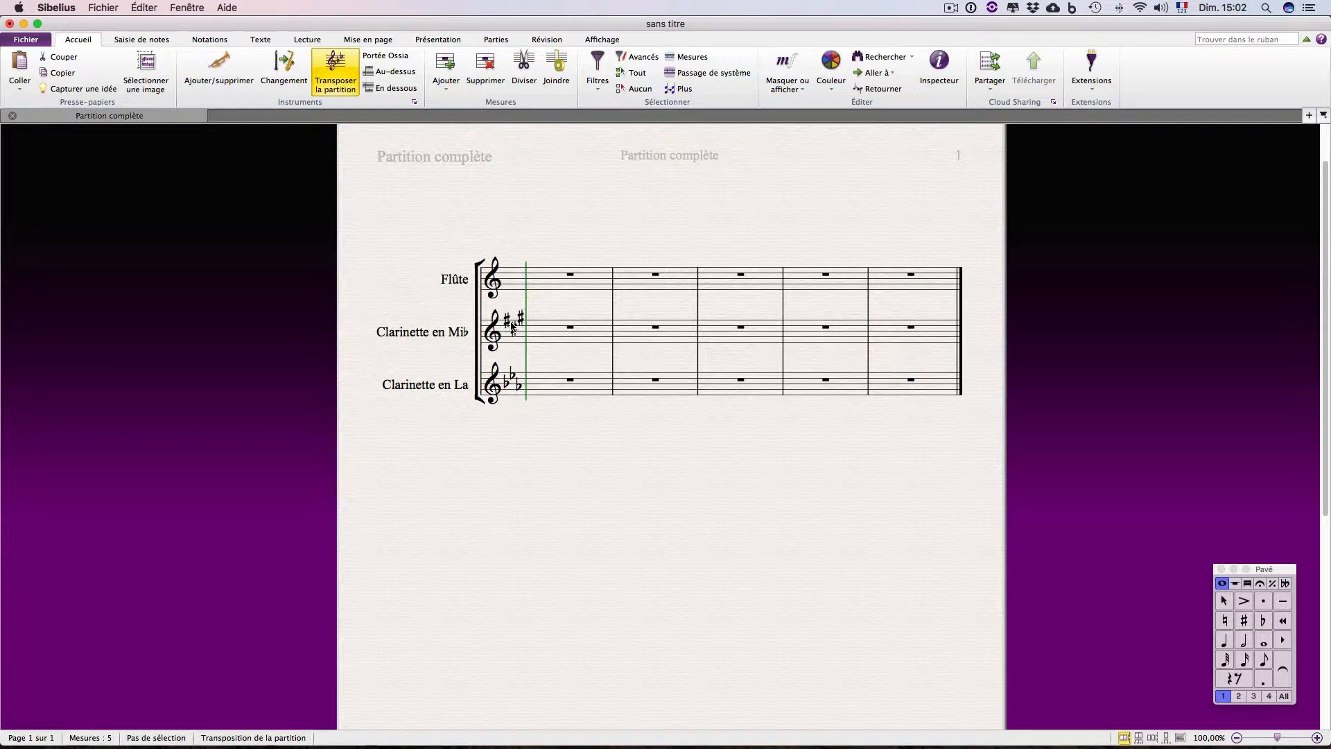
double_click(576, 336)
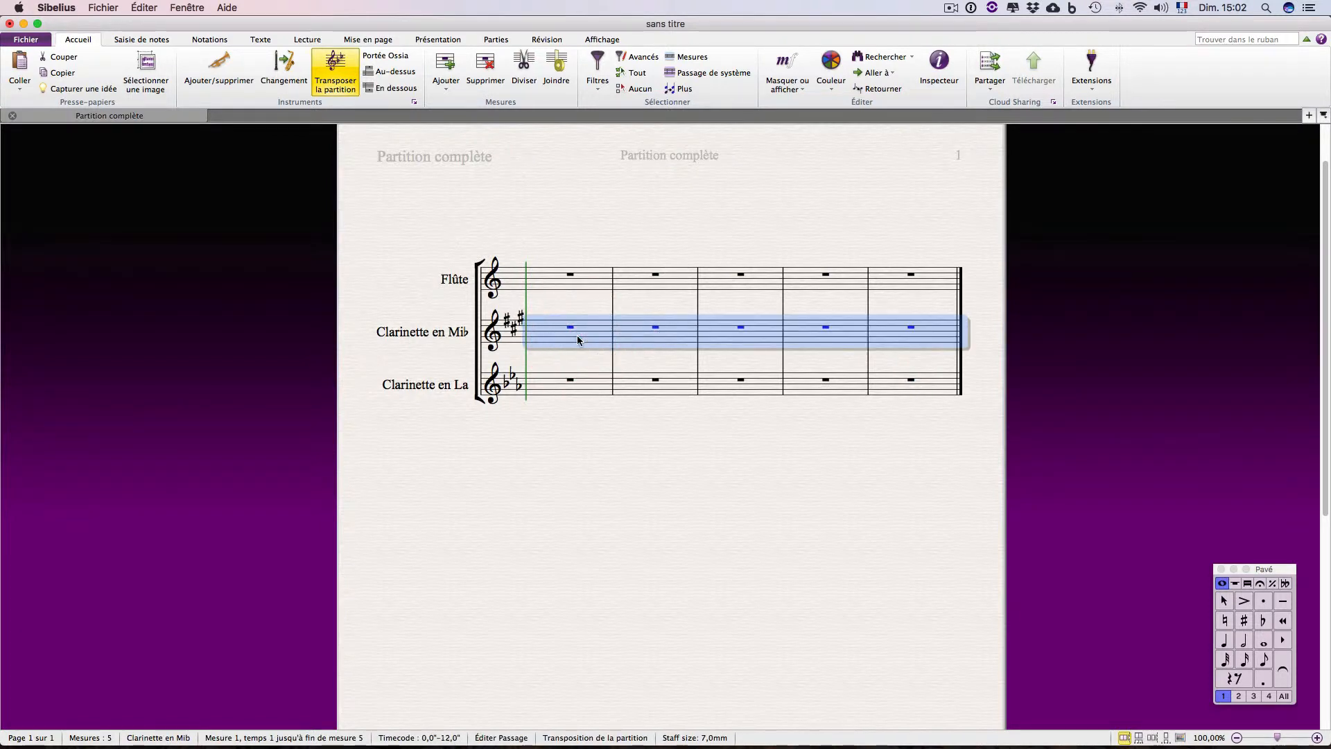
key(k)
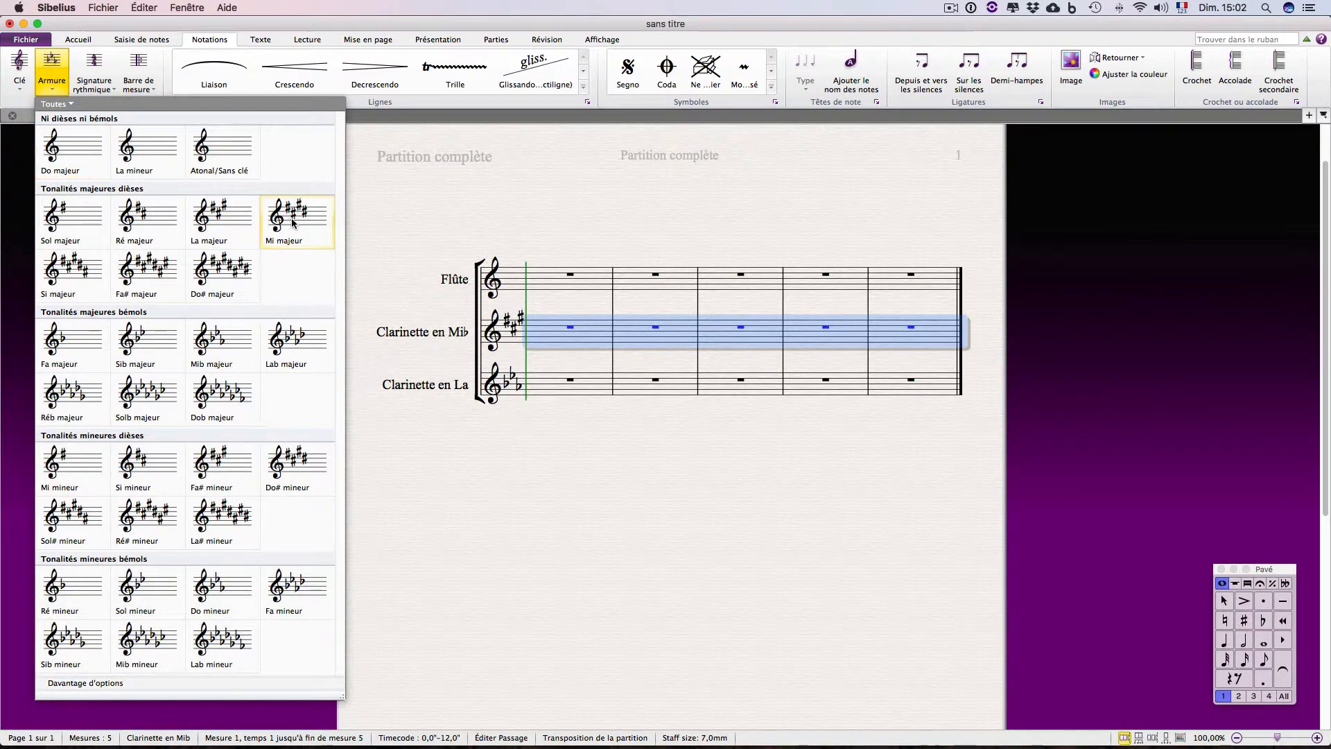
click(290, 222)
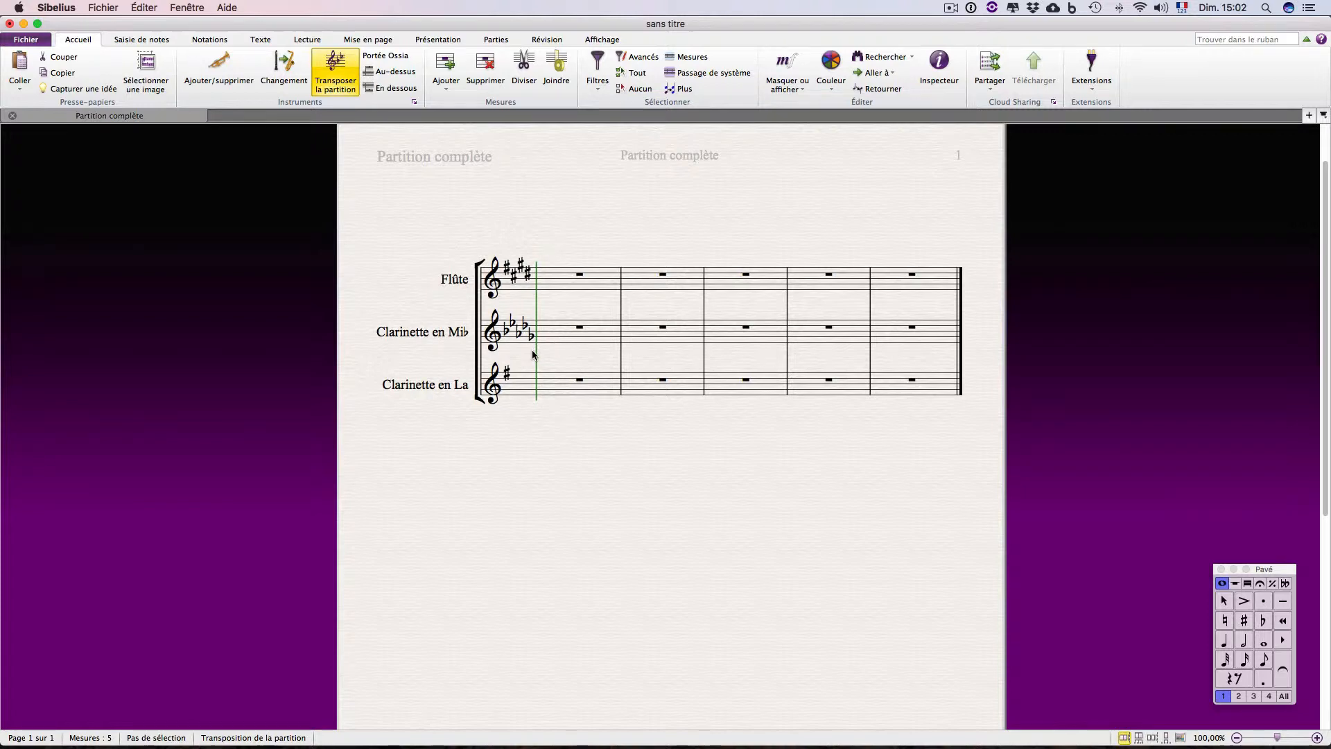
Select the Flûte staff from measure 3 to the end of the score.
scroll(532, 355, right, 5)
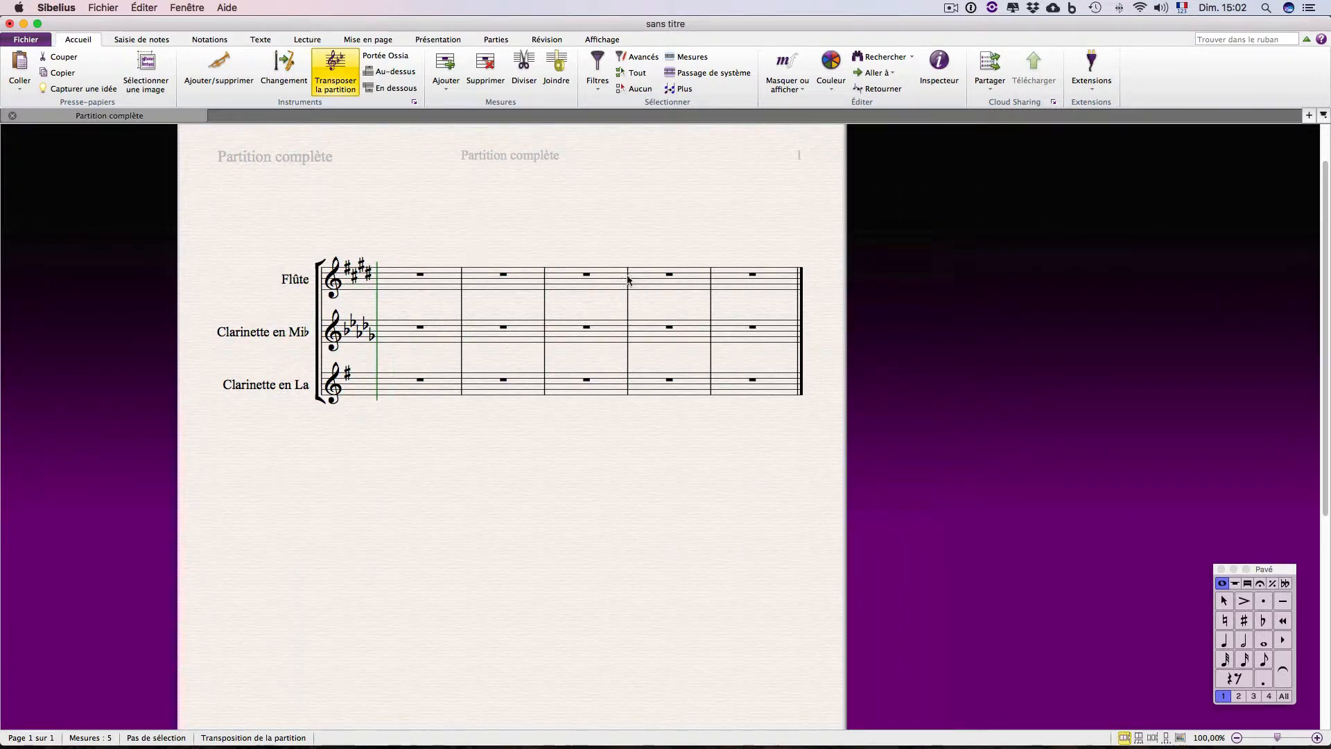
click(554, 282)
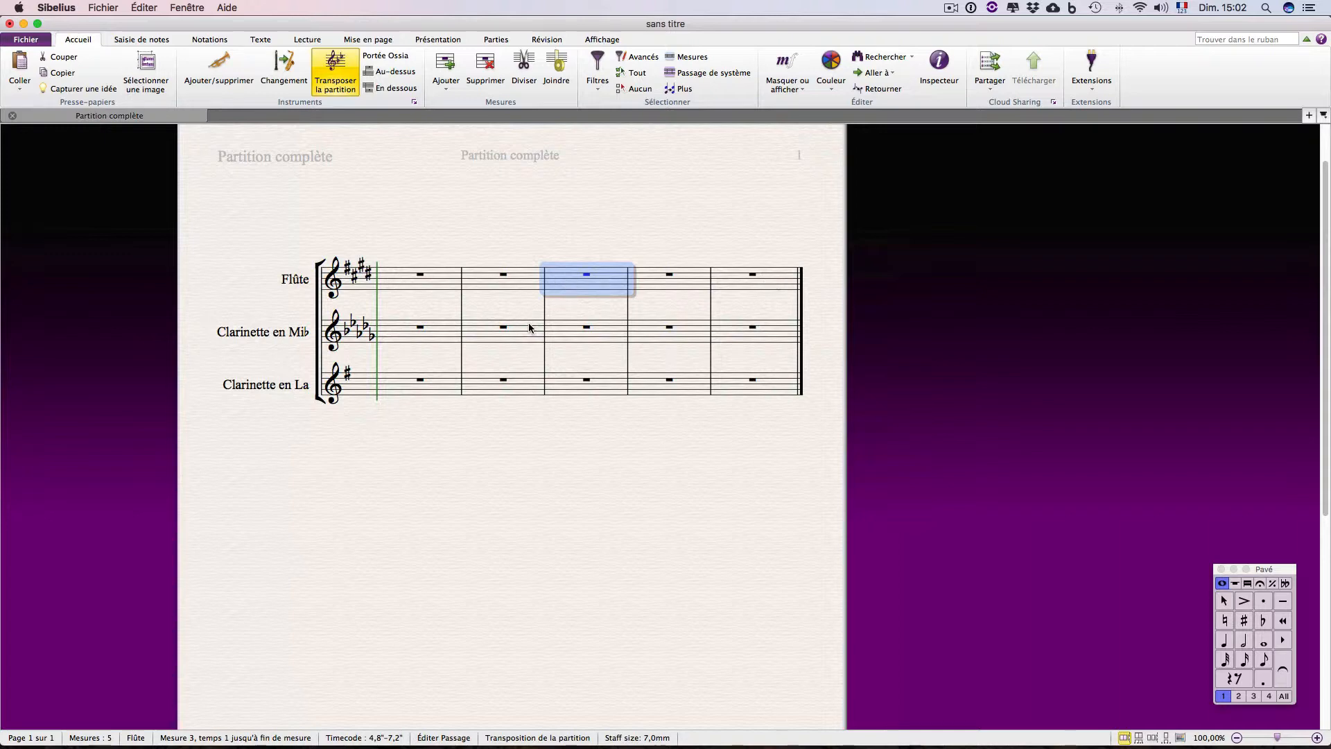
key(alt+super+a)
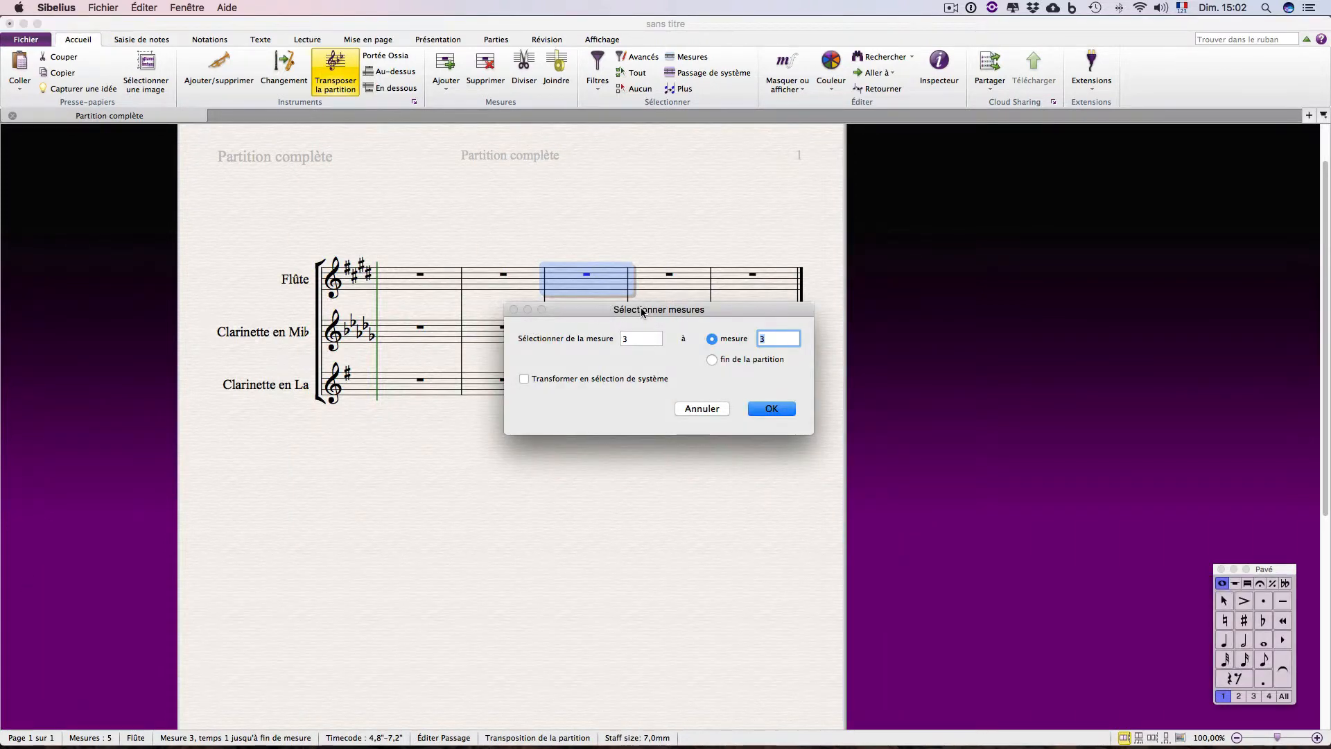
click(712, 361)
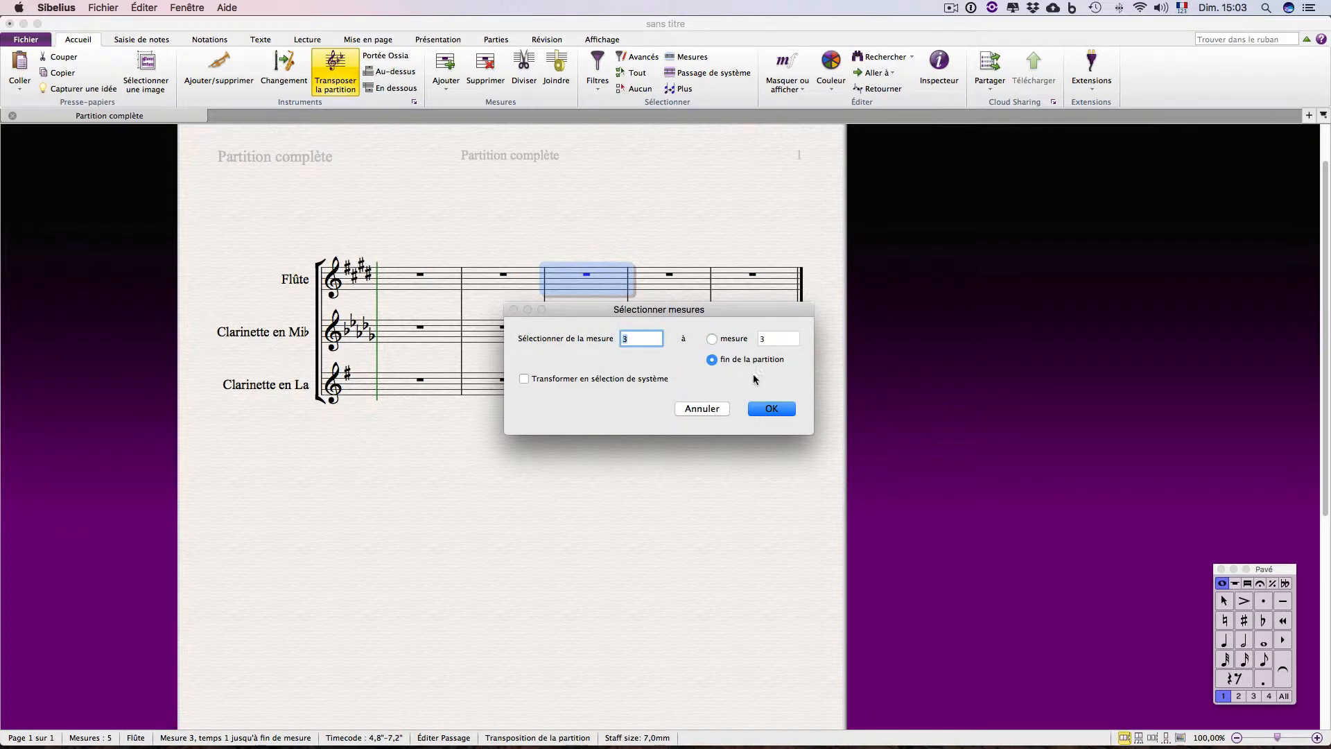
click(777, 413)
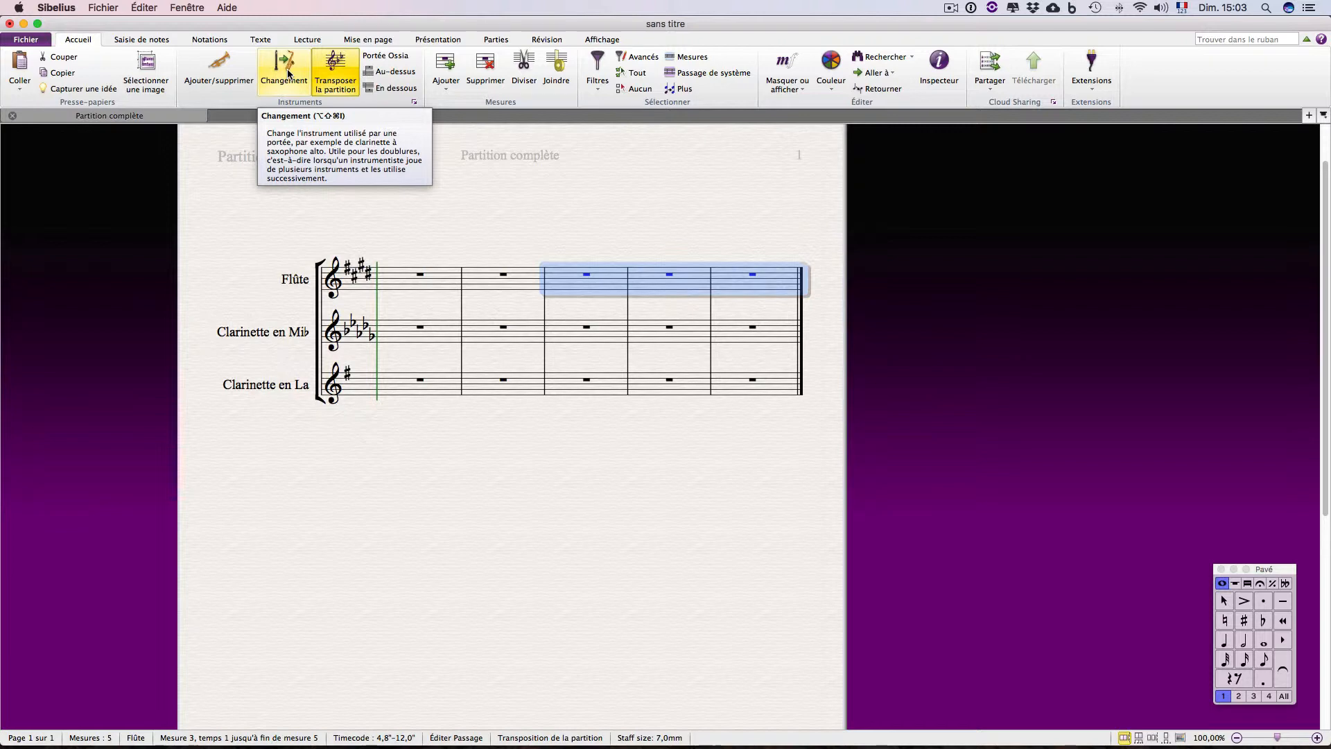
Try an instrument change to Clarinette en Ré on the selected Flûte measures, then undo it.
key(alt+shift+super+i)
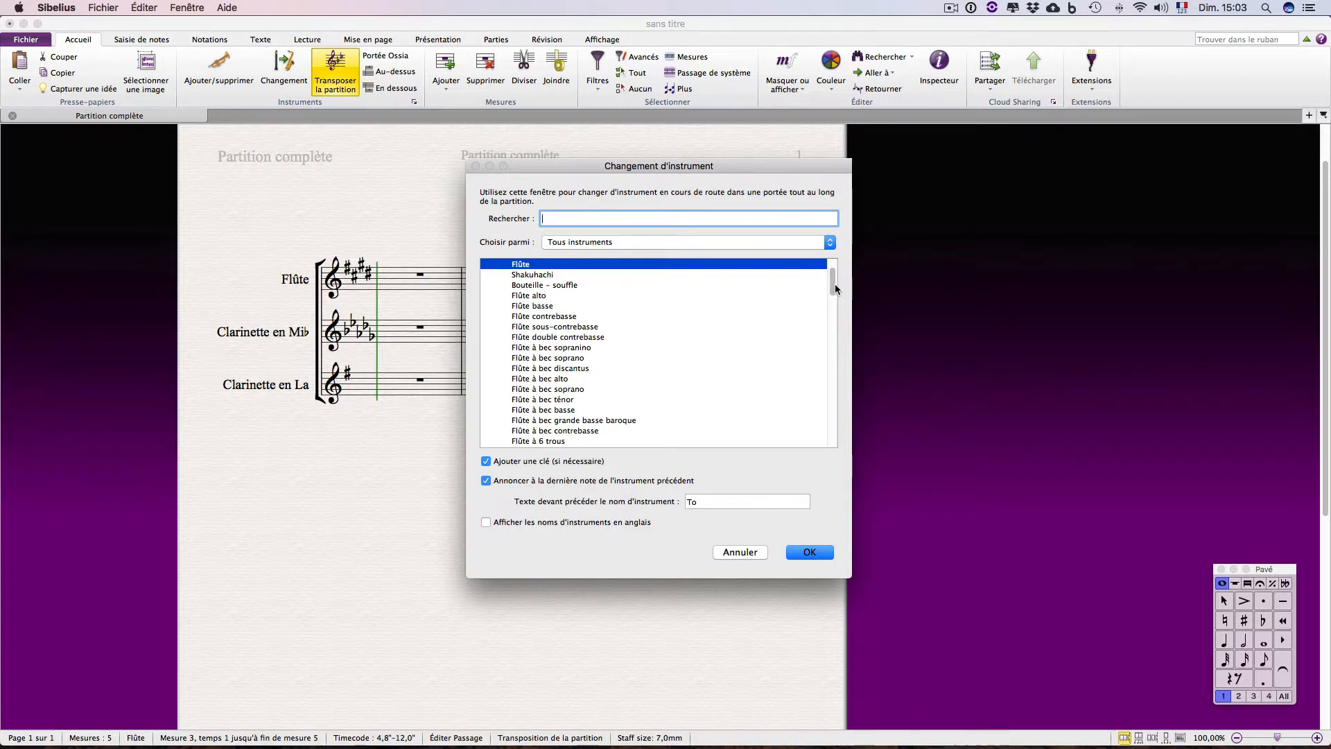
drag(835, 288, 834, 326)
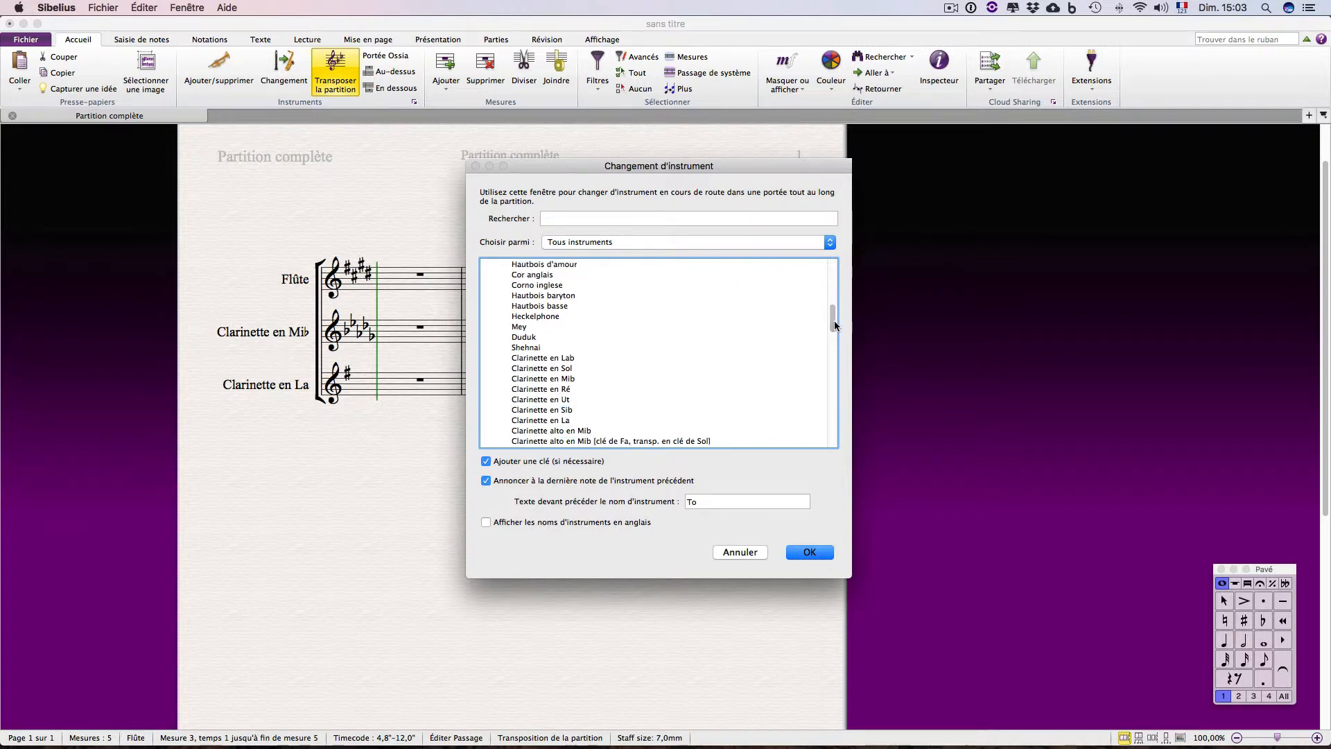
double_click(561, 390)
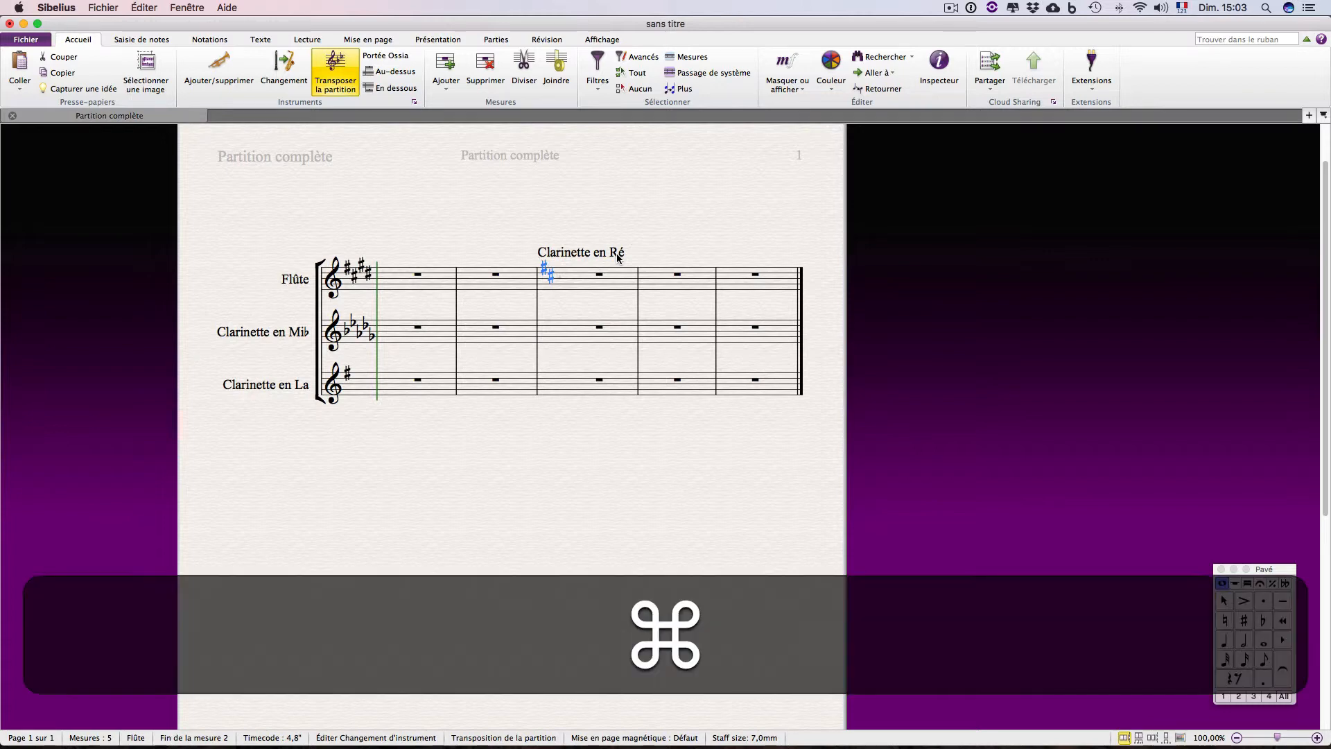
key(super+z)
Enter two quarter-note As at the start of measure 1 on the Flûte staff.
click(439, 282)
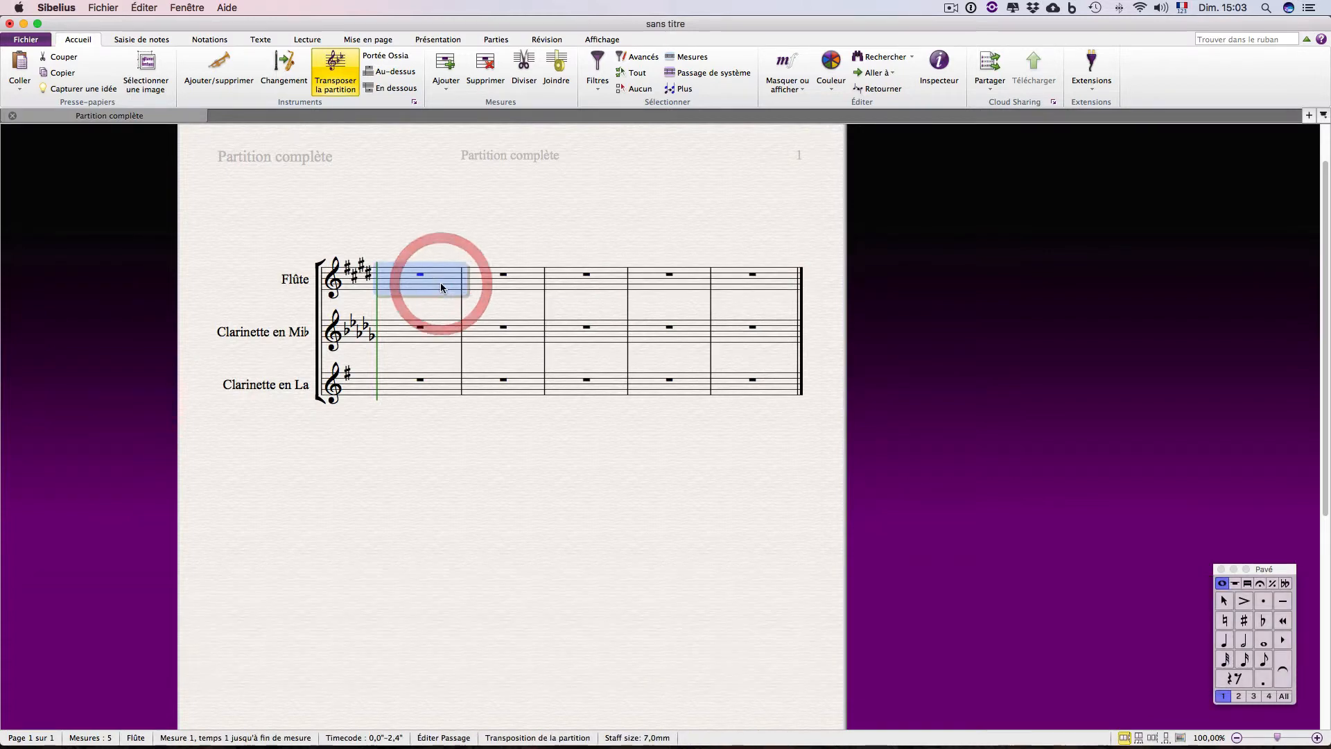
key(a)
key(a)
key(Escape)
Change the Flûte staff to Basson de quinte from measures 3 to 5, with "prendre" as the text preceding the instrument name.
click(596, 281)
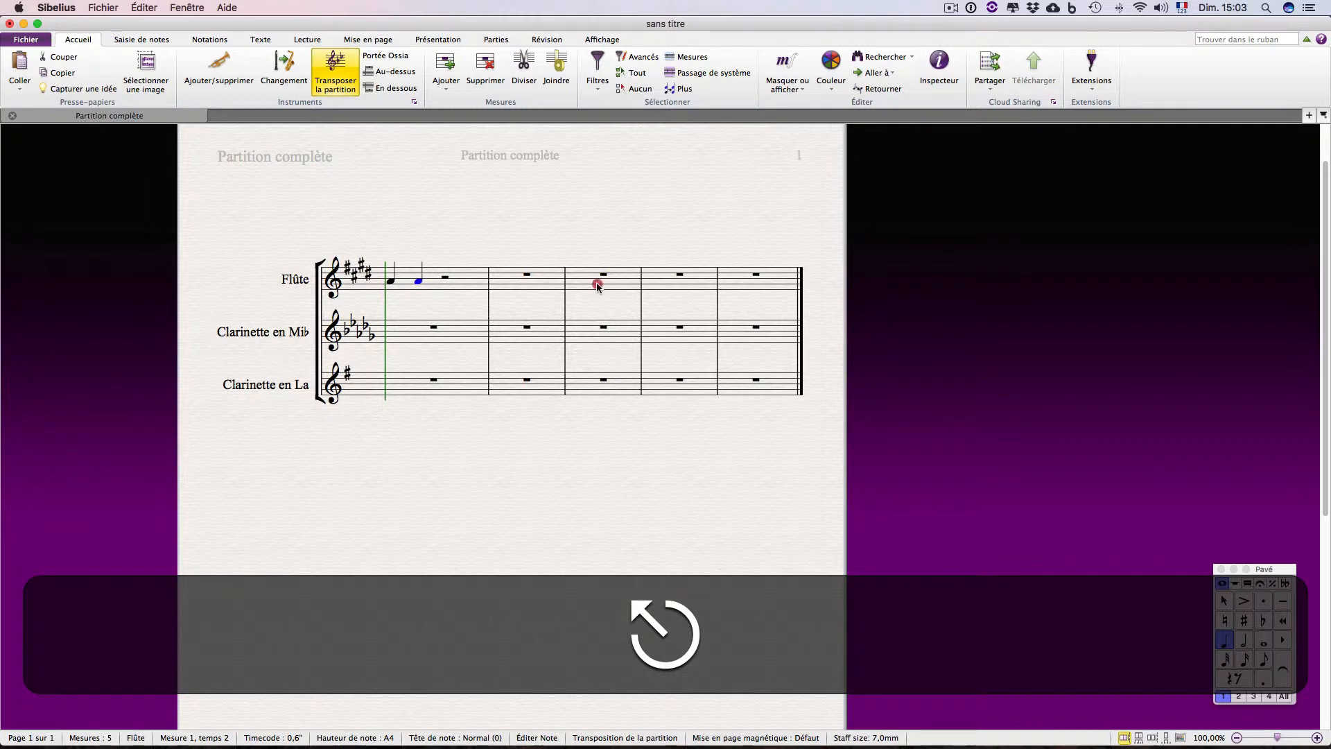
shift+click(754, 282)
key(alt+shift+super+i)
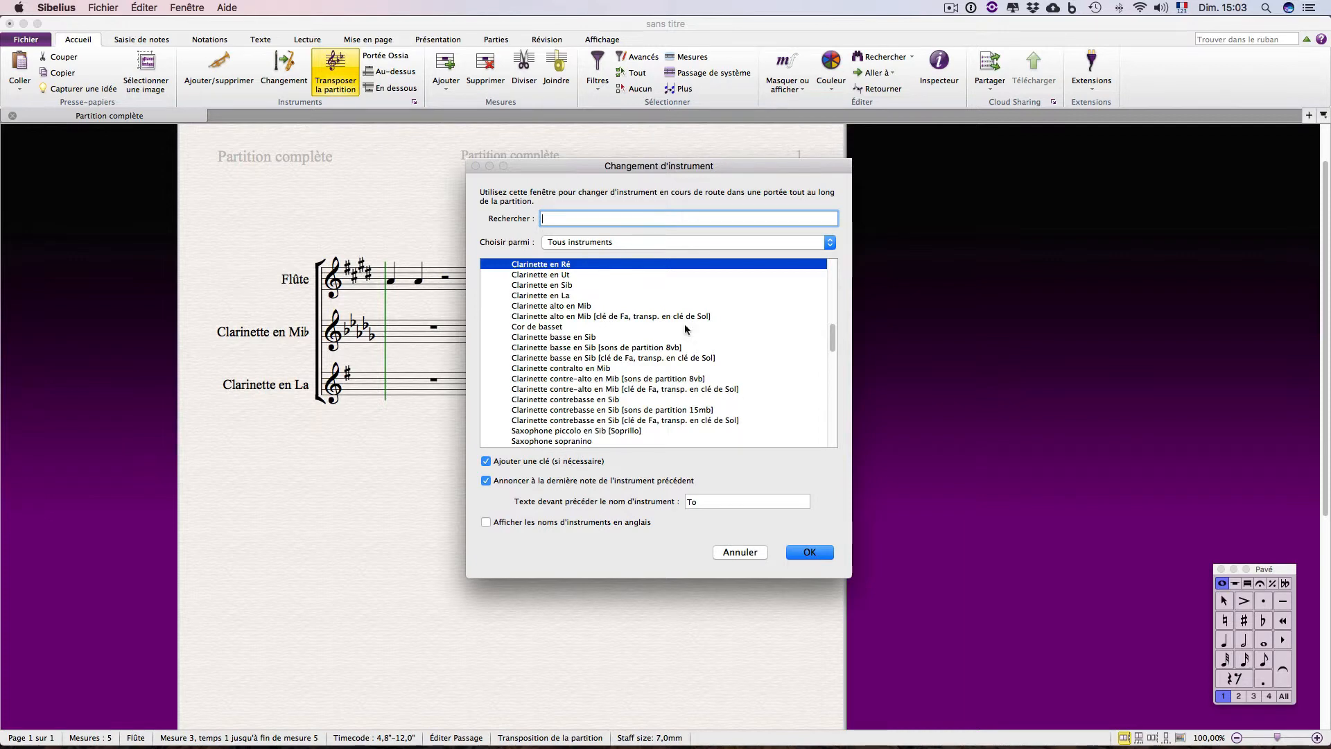
drag(834, 339, 837, 394)
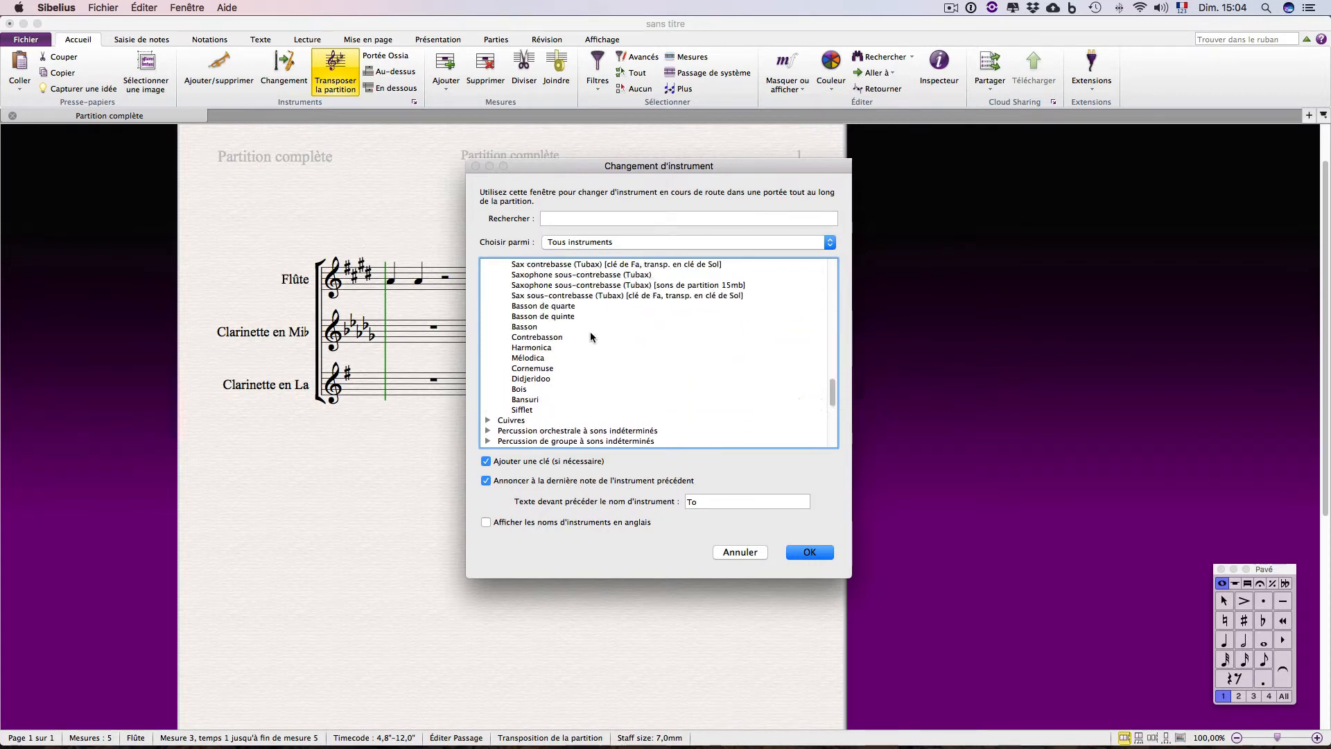
click(558, 317)
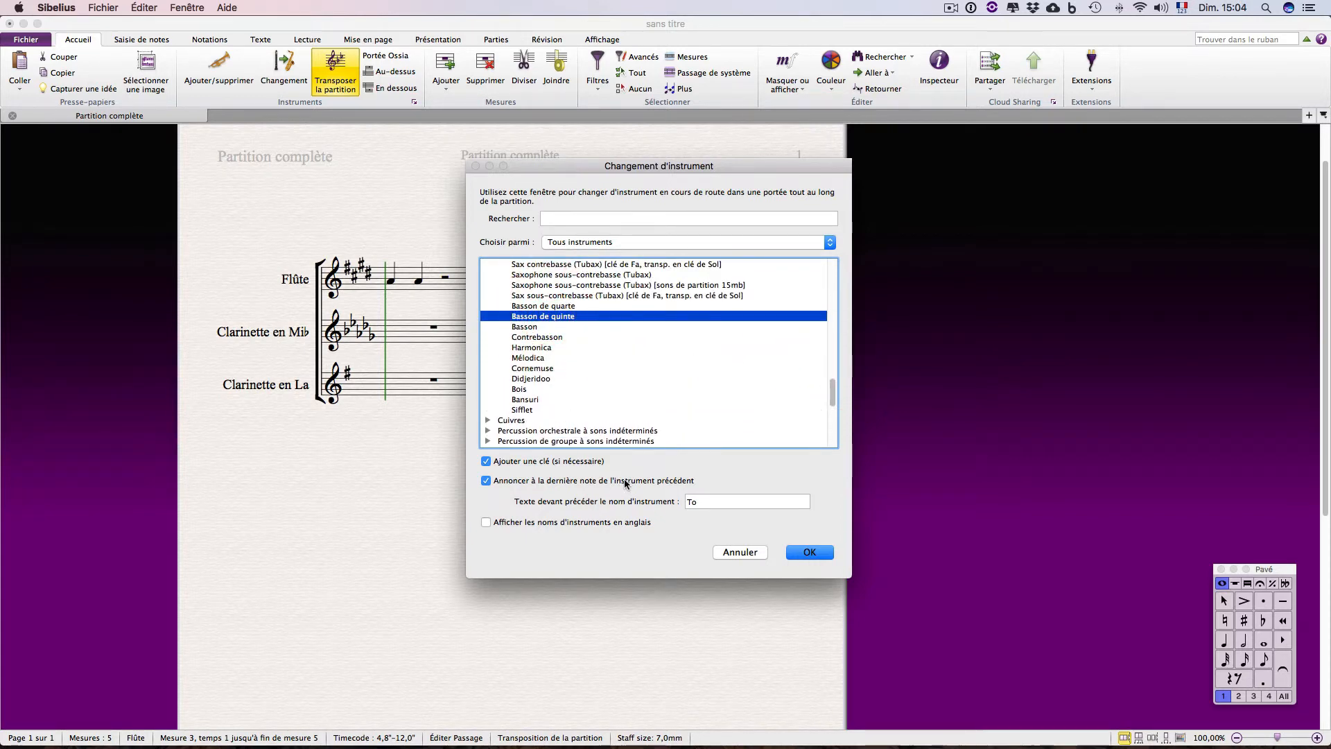
double_click(714, 501)
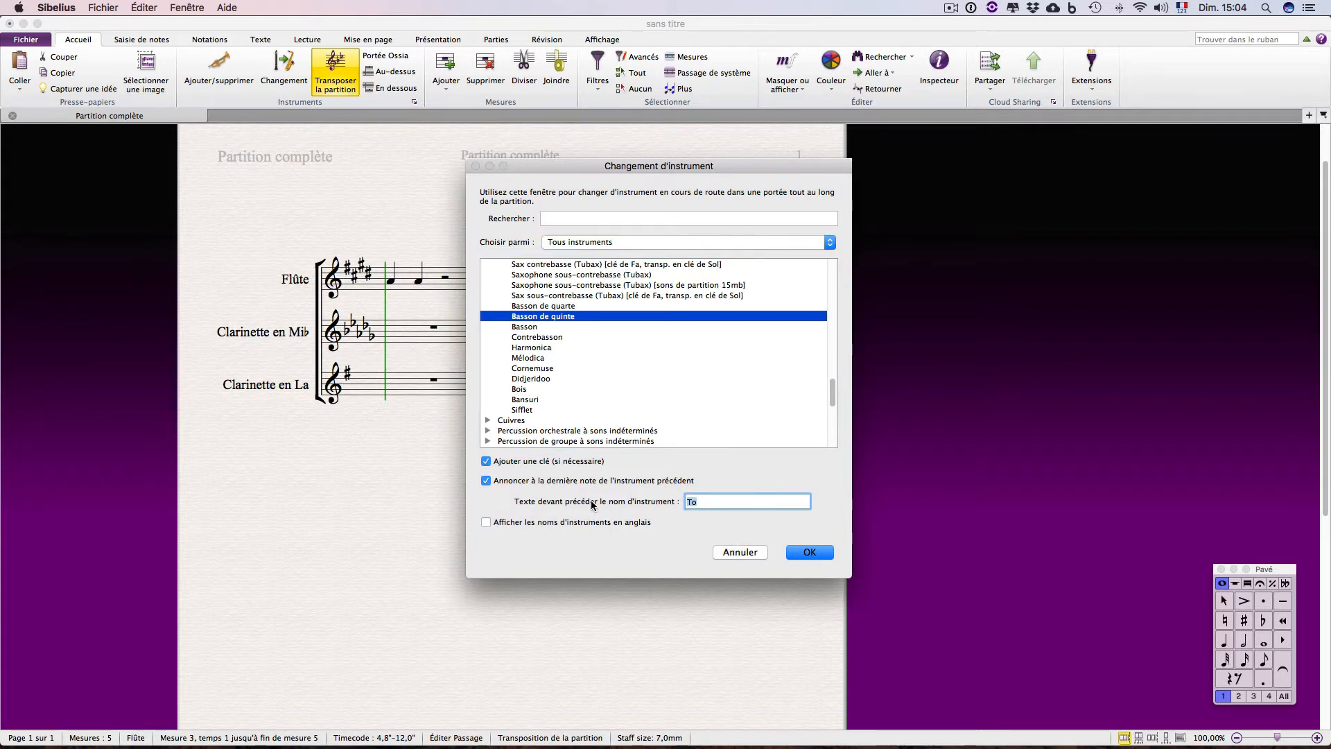
text(prendre)
click(818, 554)
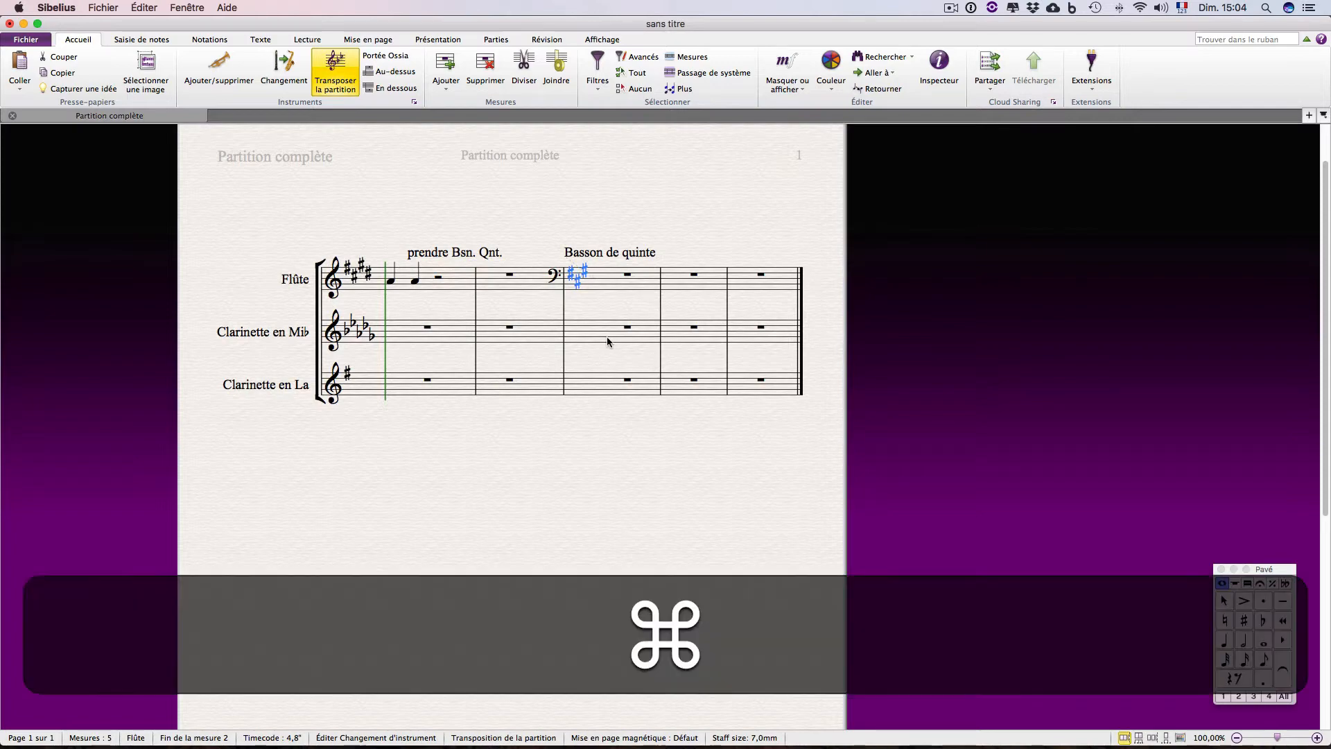
Enter a quarter-note A at the start of measure 3 on the Flûte staff.
scroll(605, 335, up, 5)
click(741, 289)
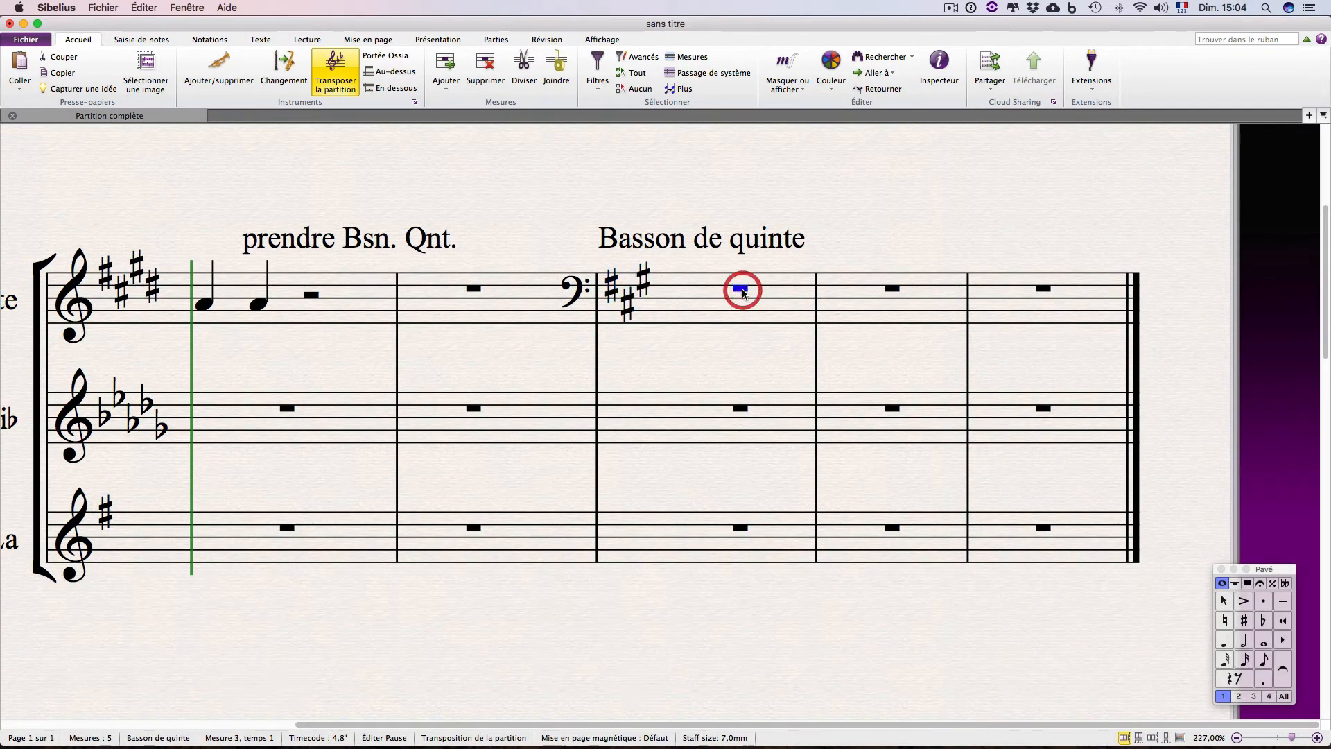
key(4)
key(a)
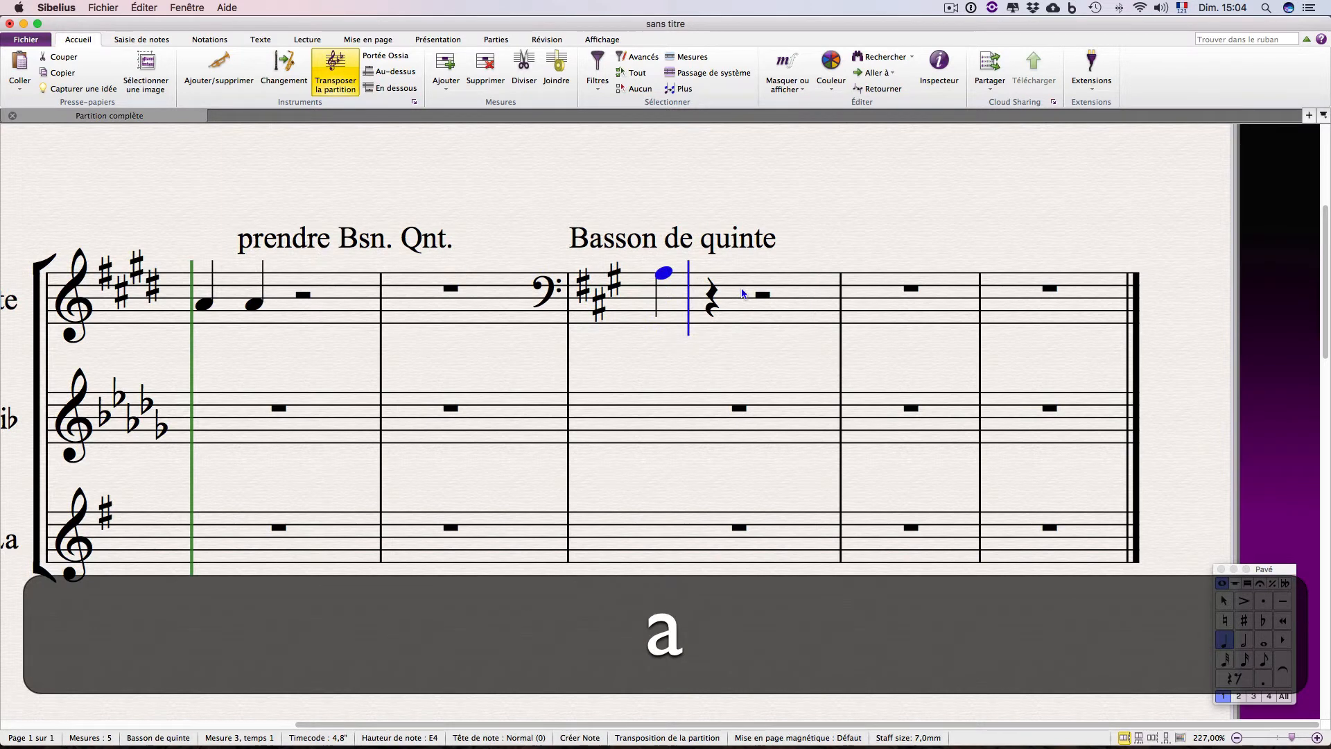
key(Escape)
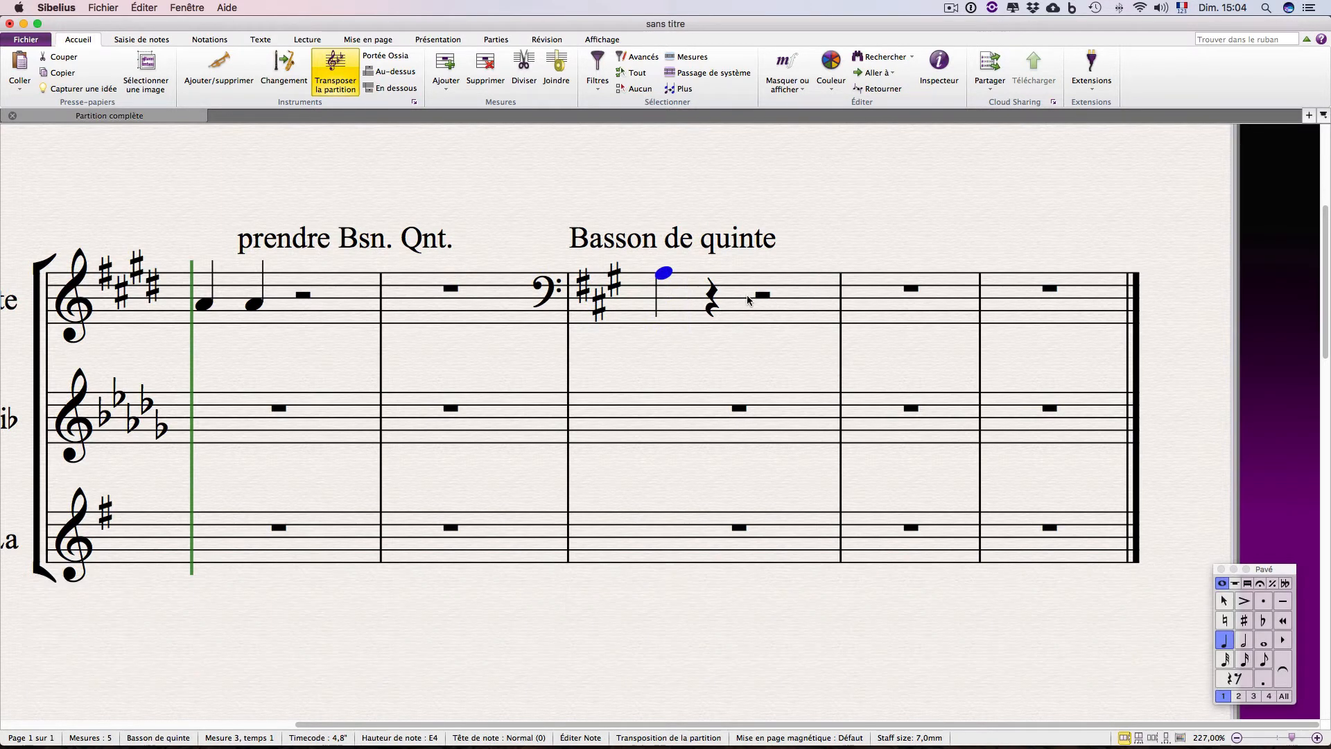
Delete the Basson de quinte instrument change at measure 3, including its name, bass clef and key signature.
scroll(747, 294, left, 5)
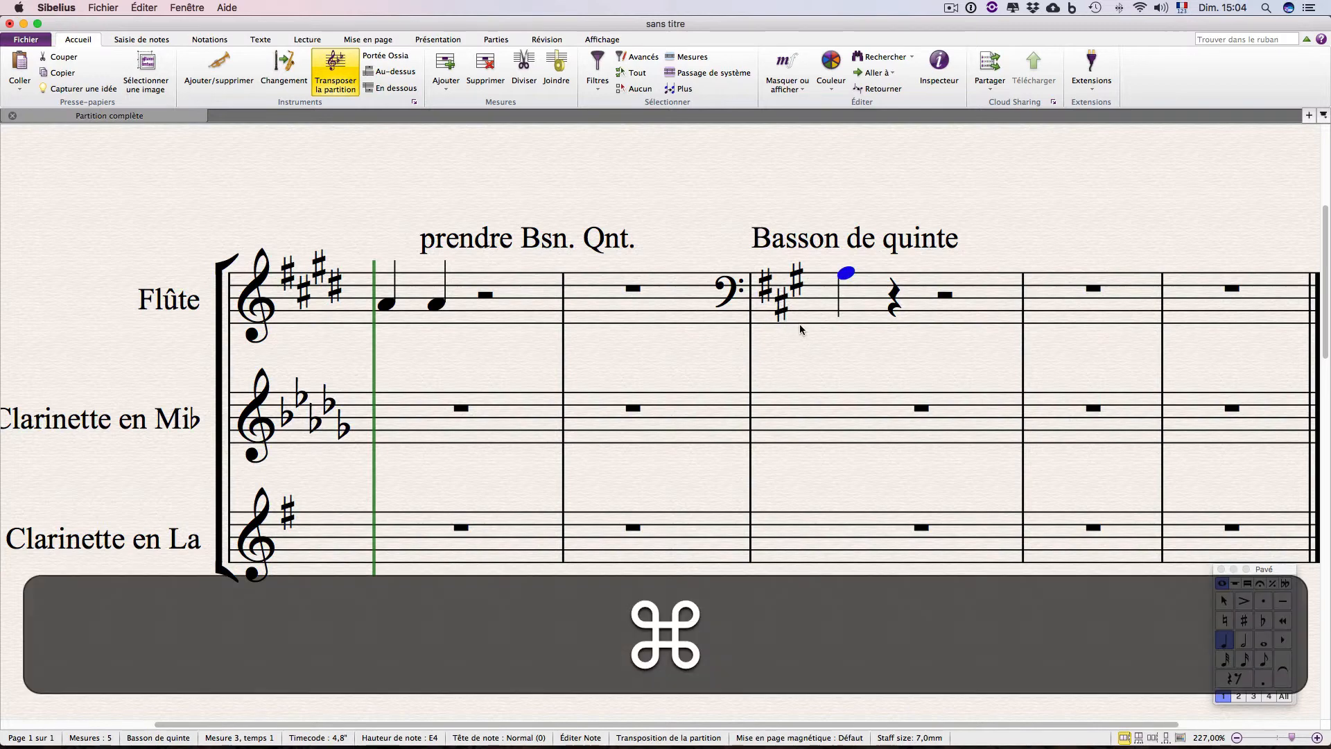
super+scroll(800, 323, down, 1)
scroll(800, 324, right, 4)
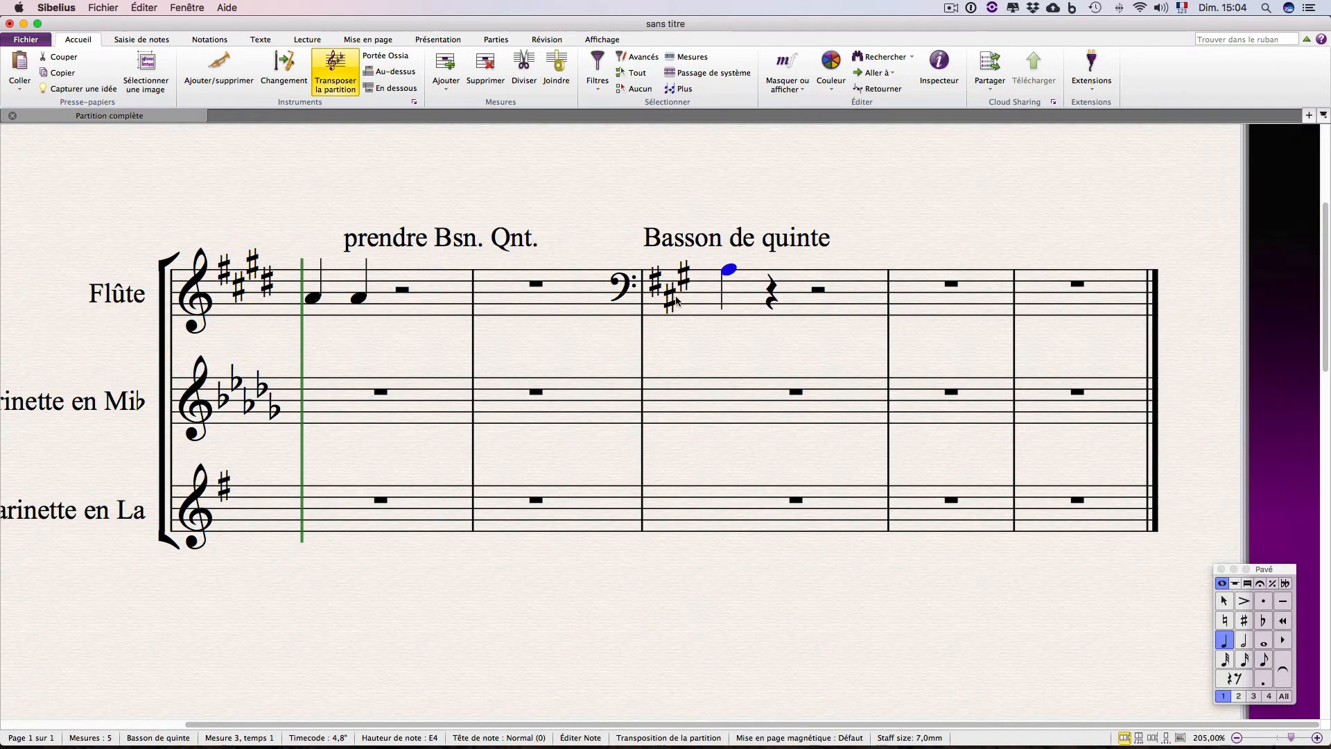
click(671, 293)
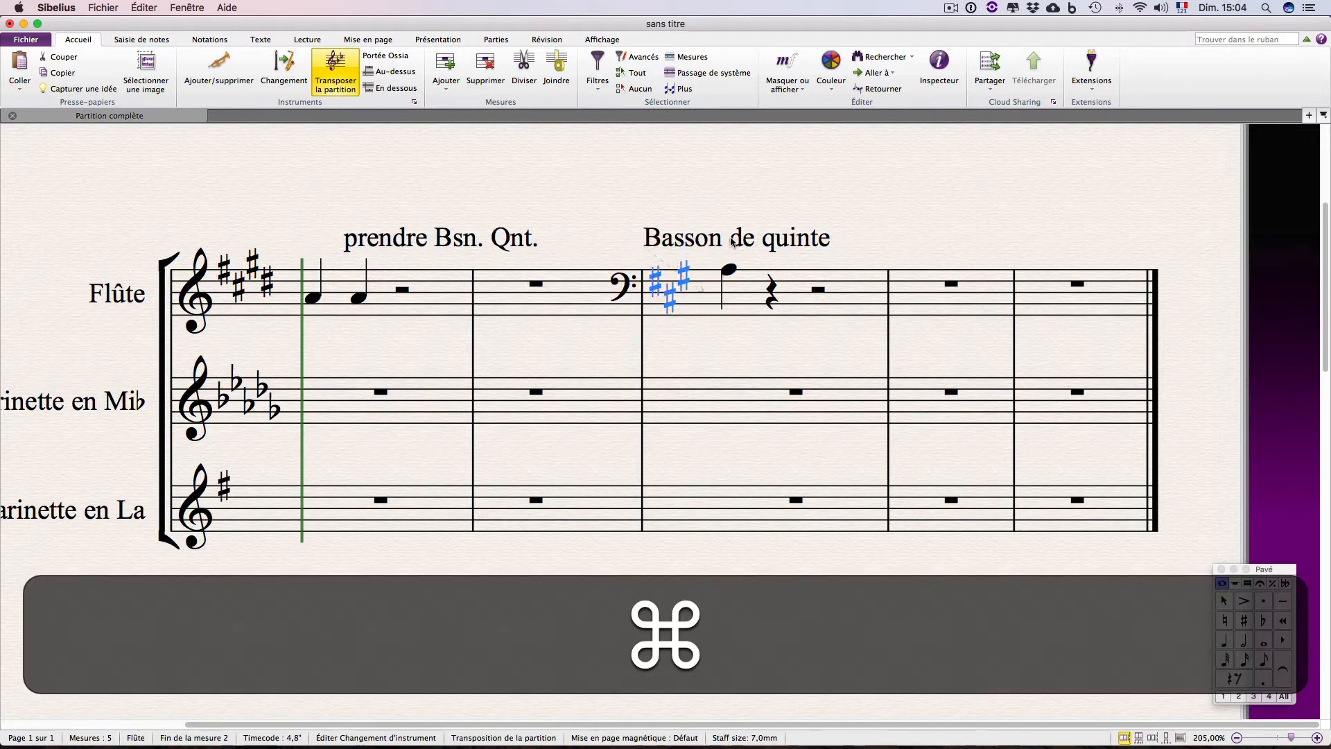
super+click(725, 237)
super+click(621, 293)
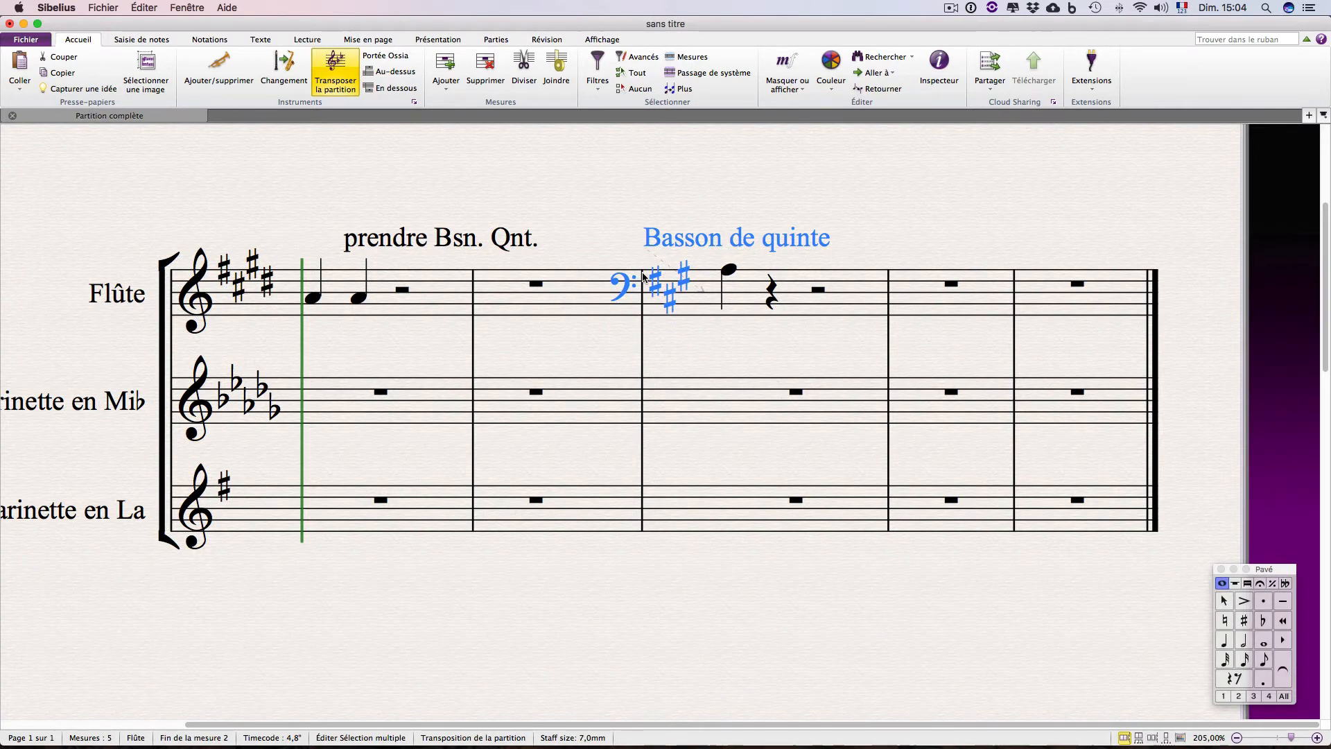
key(BackSpace)
click(744, 338)
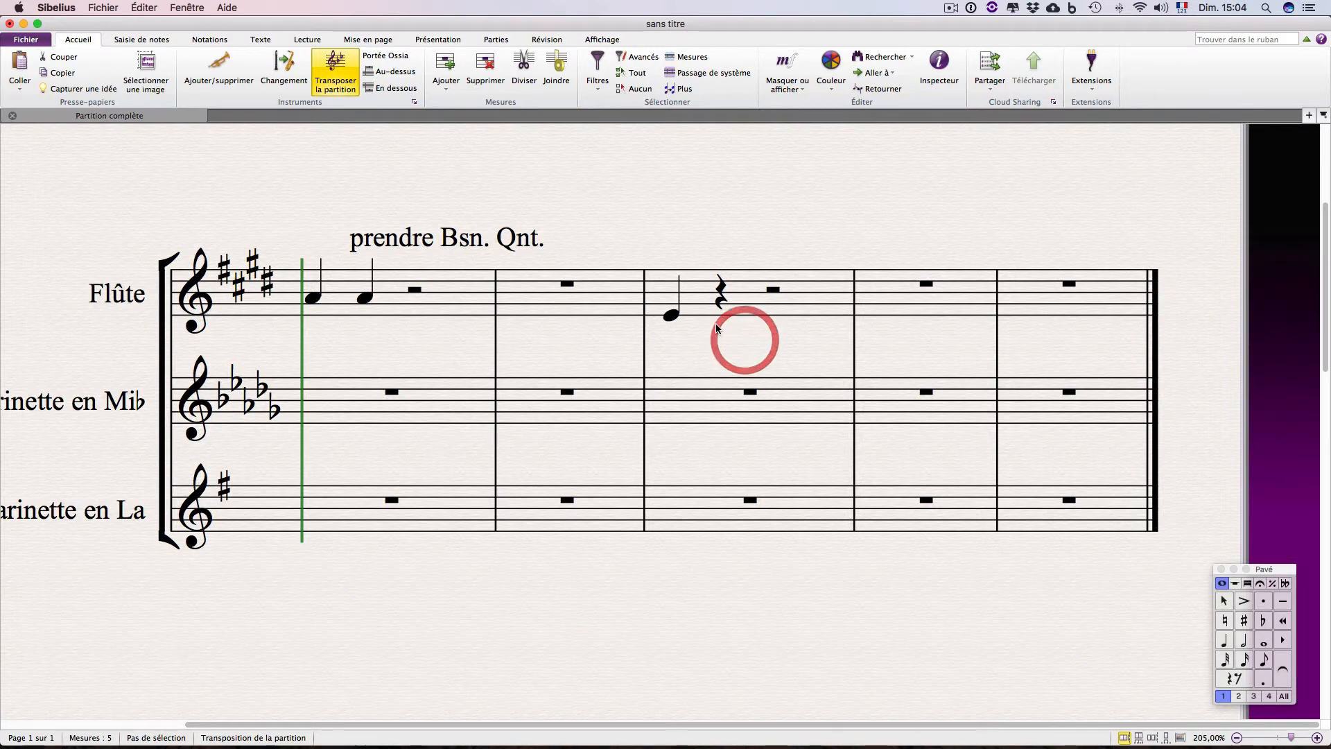
Change the Flûte staff to Basson de quinte across measures 4 and 5, and delete the "prendre Bsn. Qnt." text above measure 3.
click(899, 295)
shift+click(1071, 300)
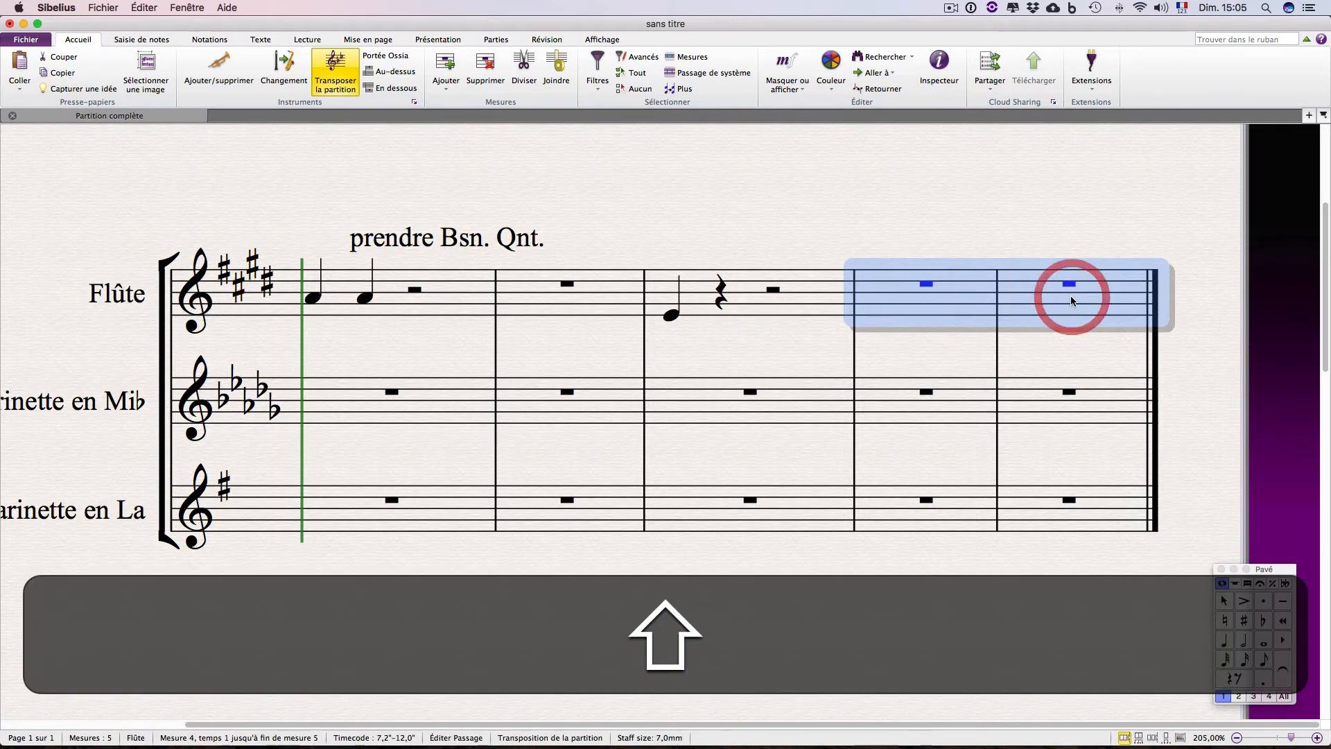
key(alt+shift+super+i)
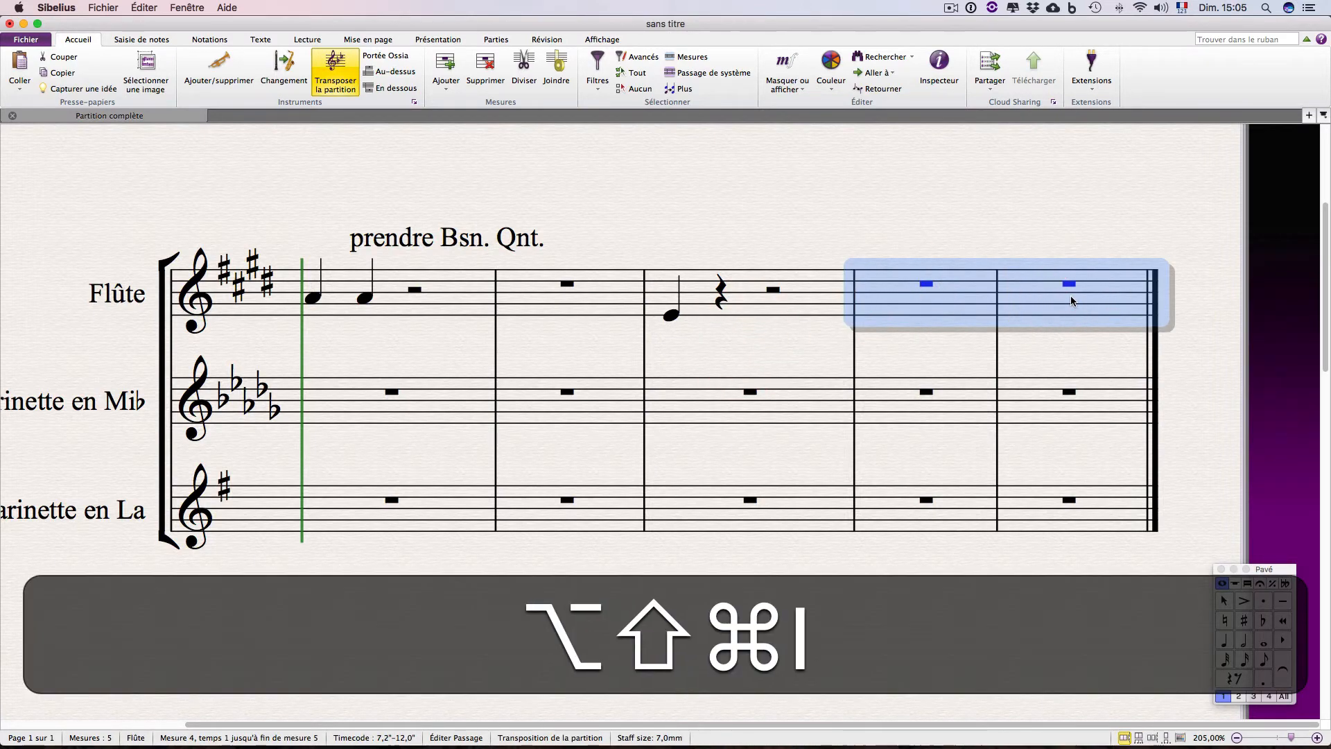
double_click(629, 266)
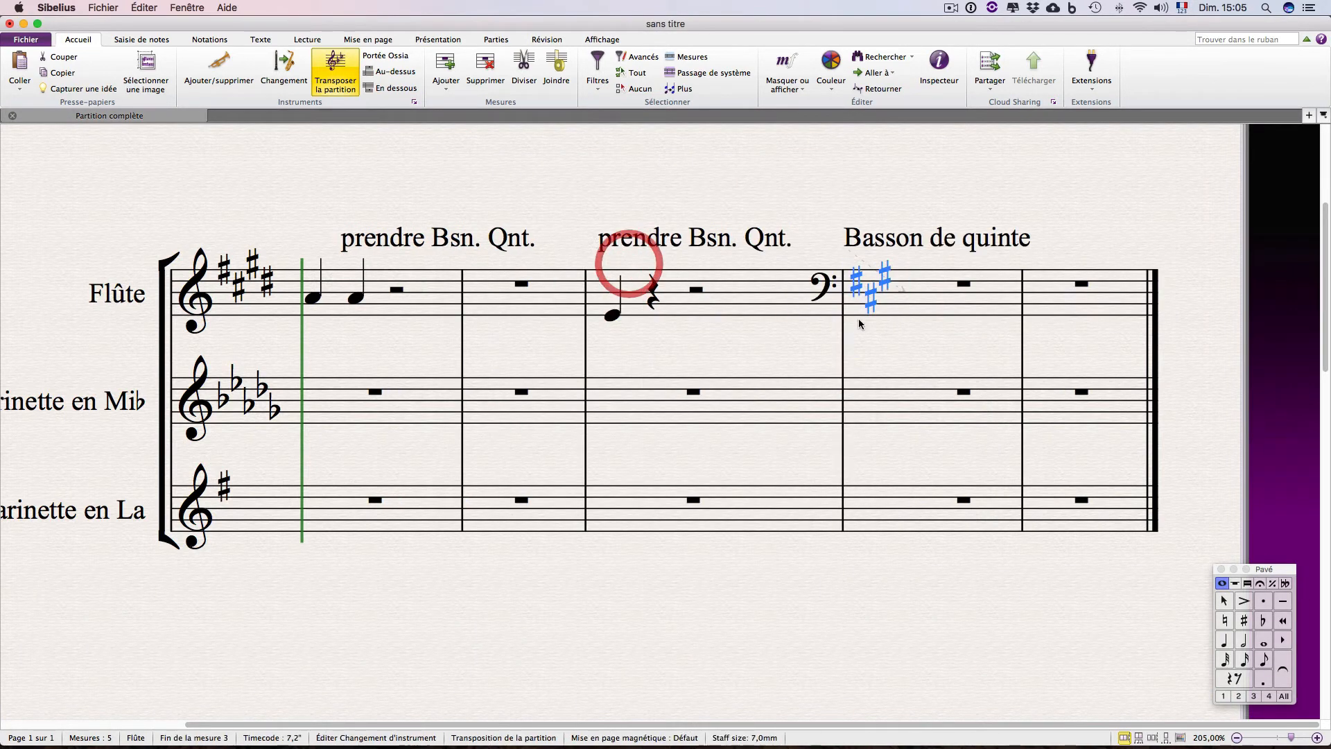
click(719, 247)
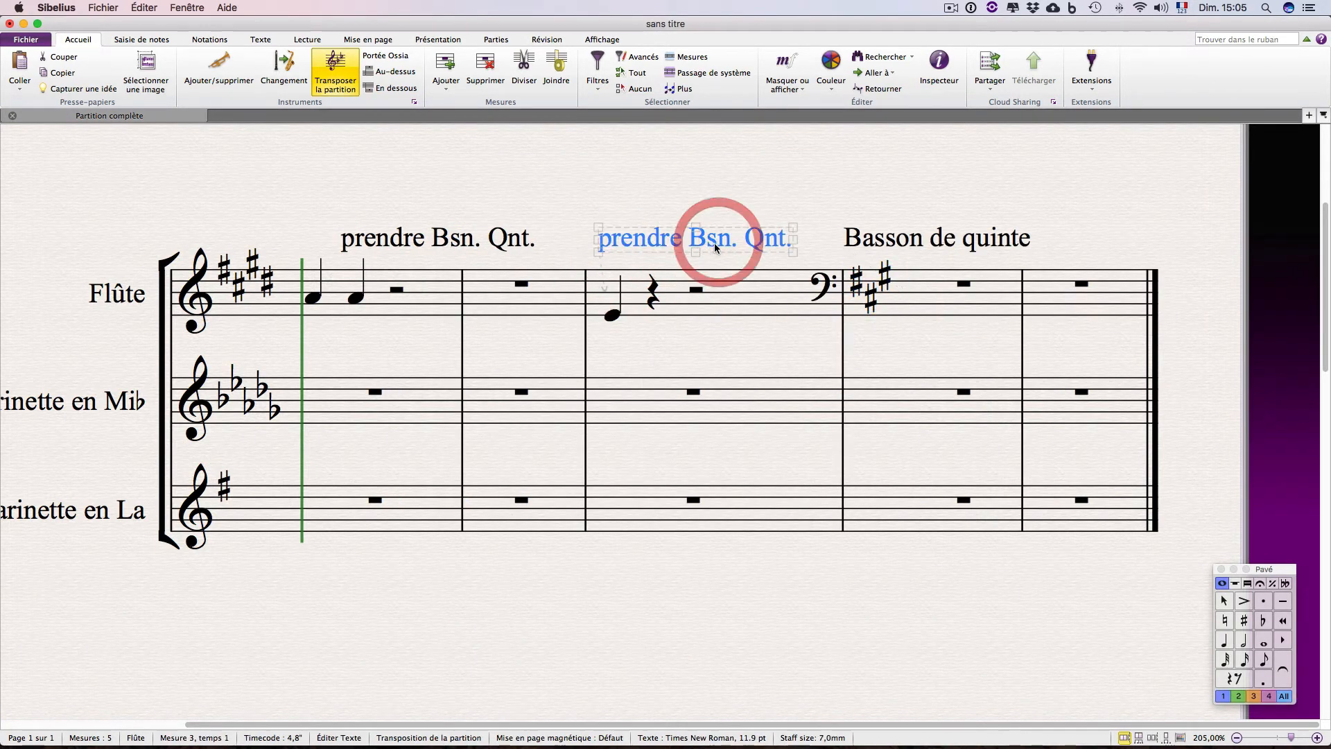
key(Delete)
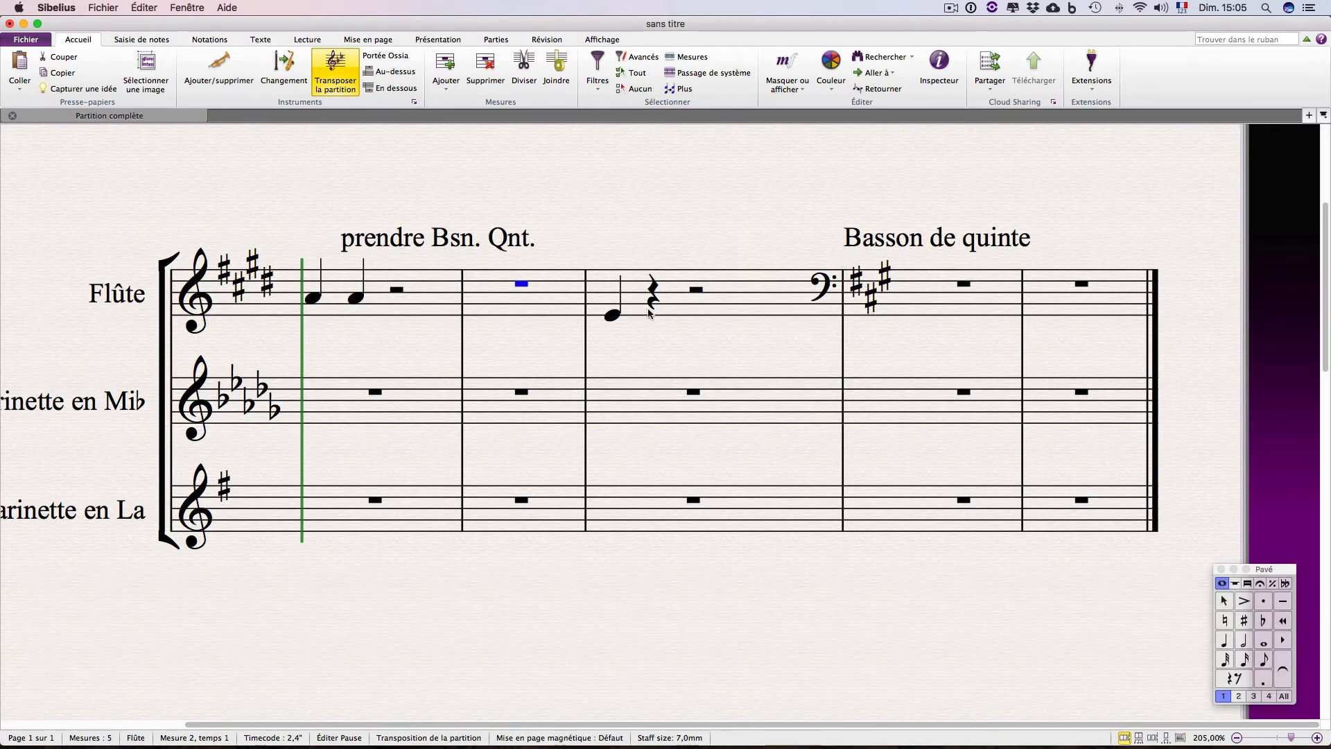
Reposition the Basson de quinte label above measures 4 and 5, and delete that instrument change from the Flûte staff.
drag(920, 244, 1123, 243)
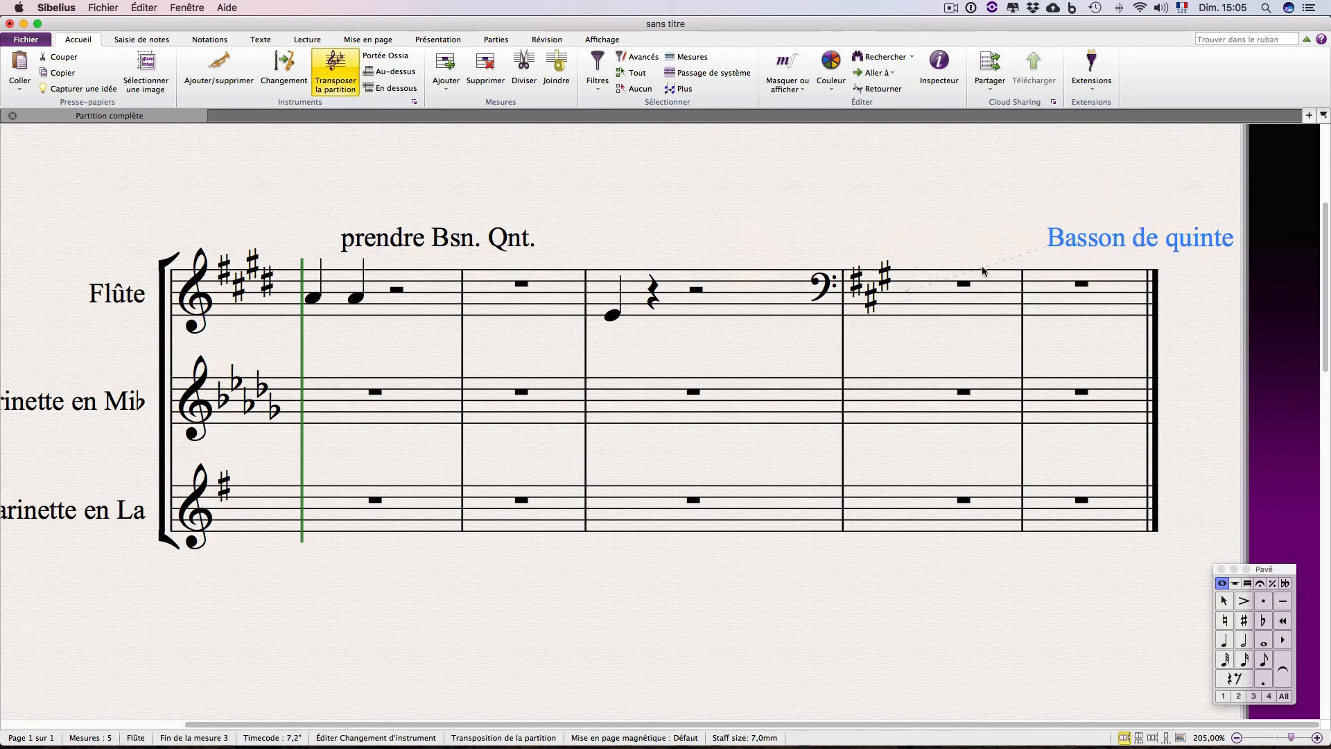
drag(1072, 240, 905, 251)
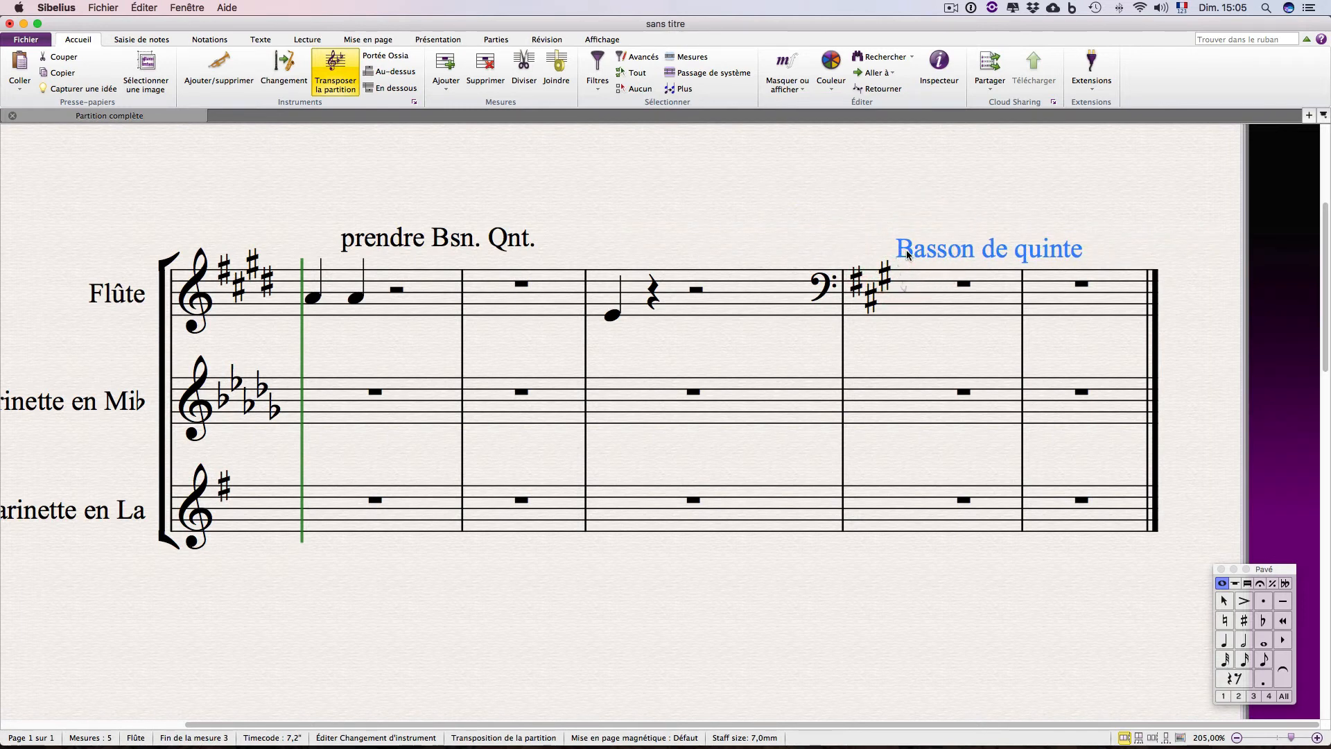
key(super)
key(Delete)
key(Delete)
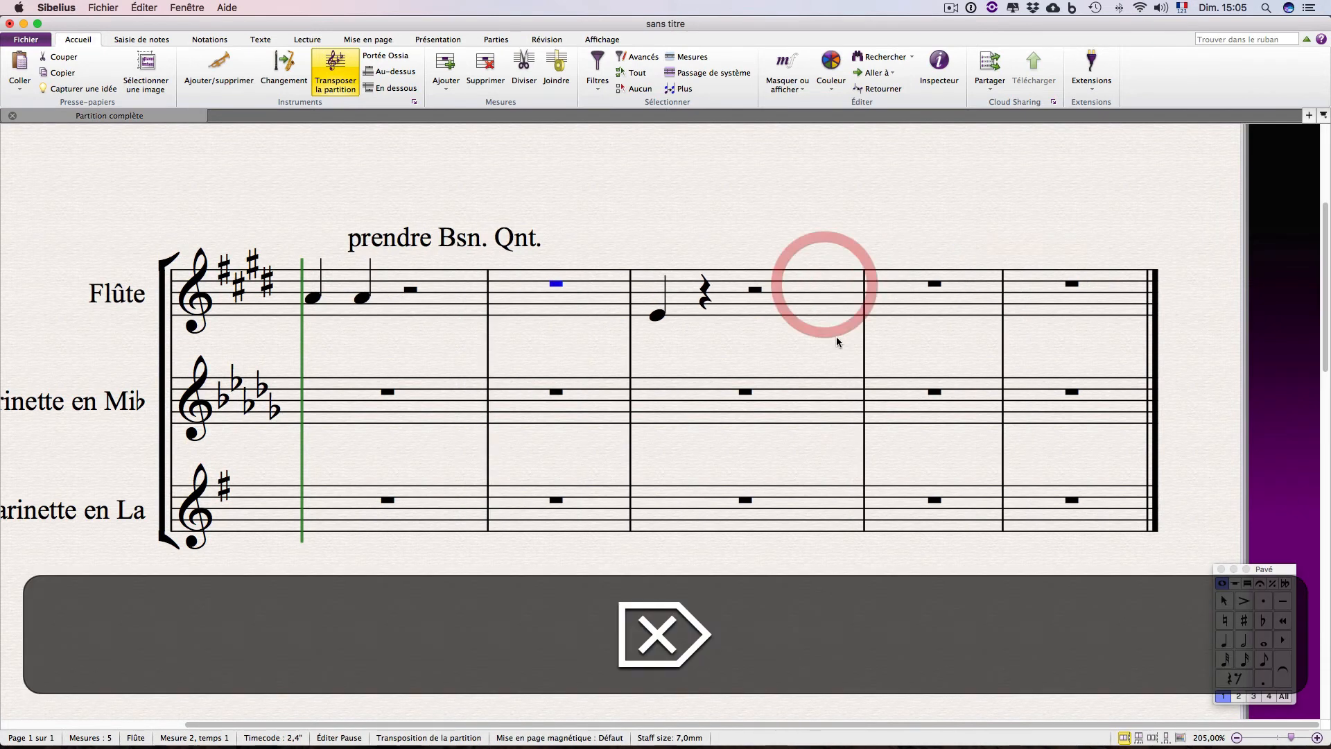
click(814, 339)
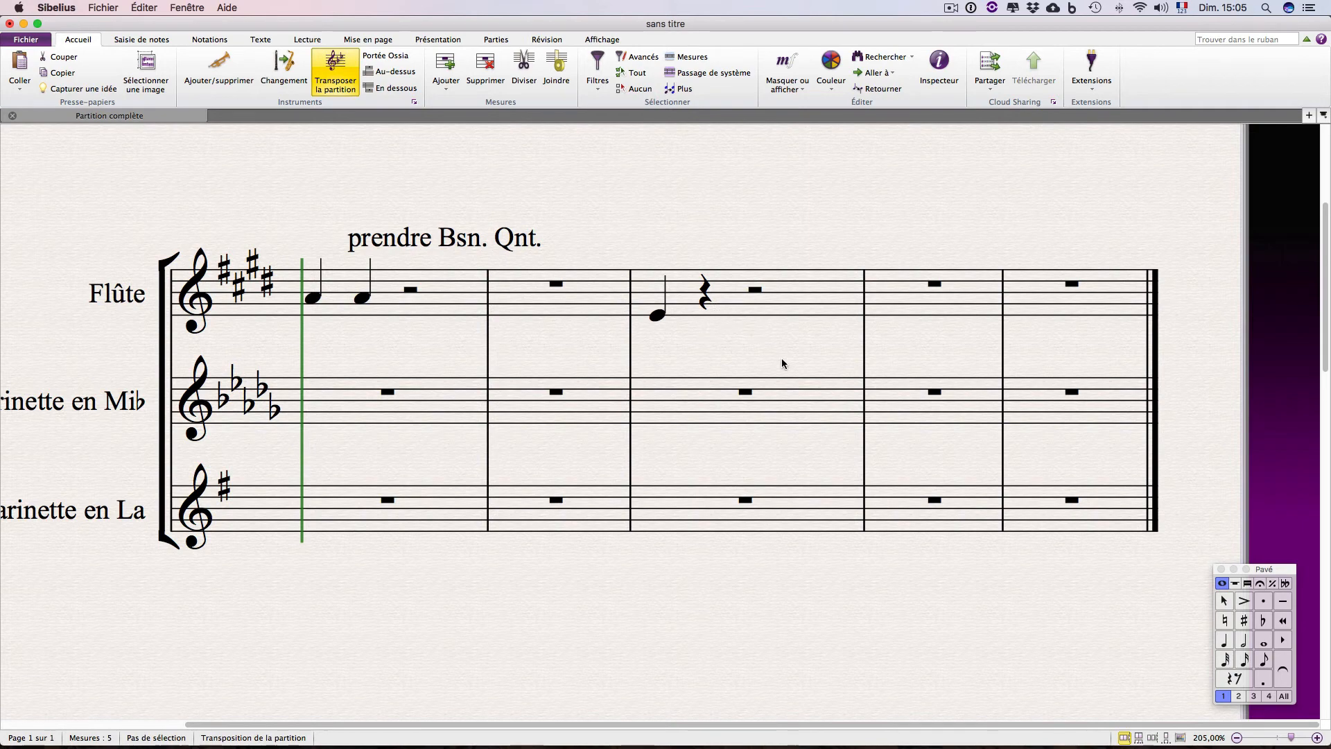
click(782, 360)
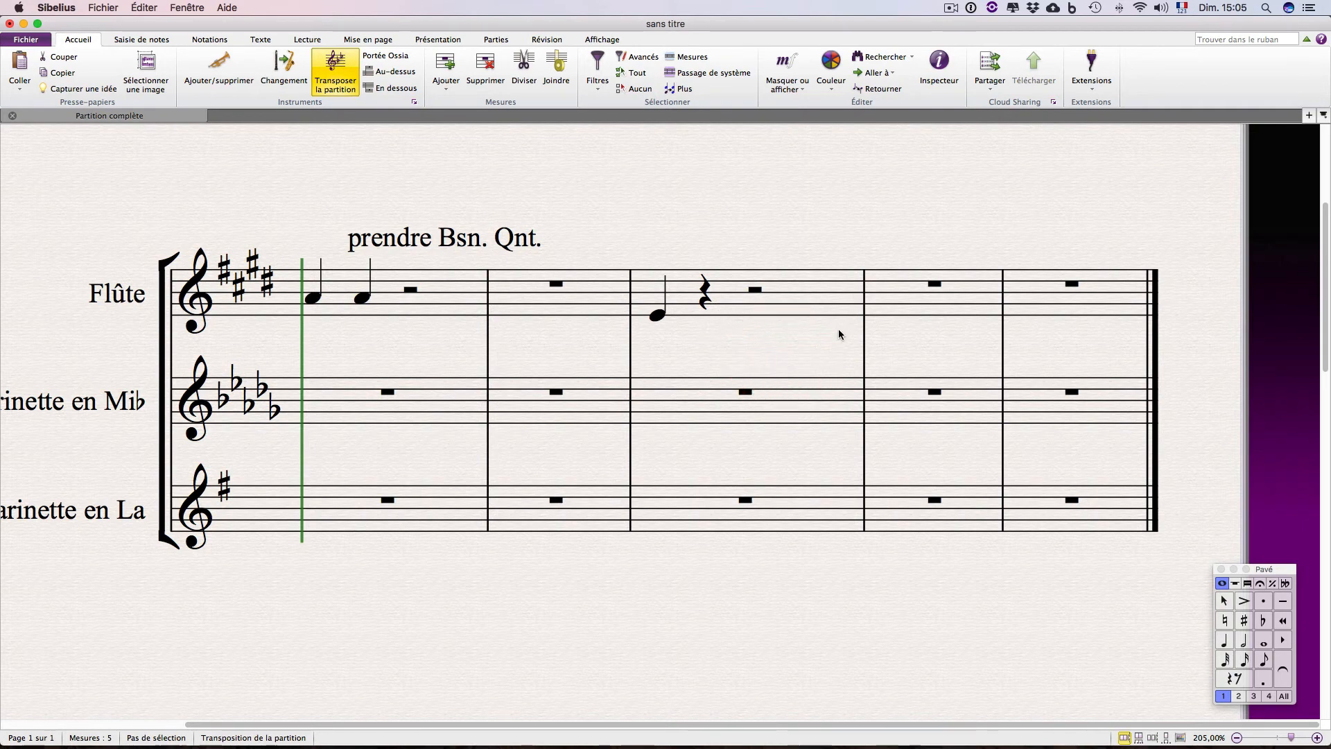